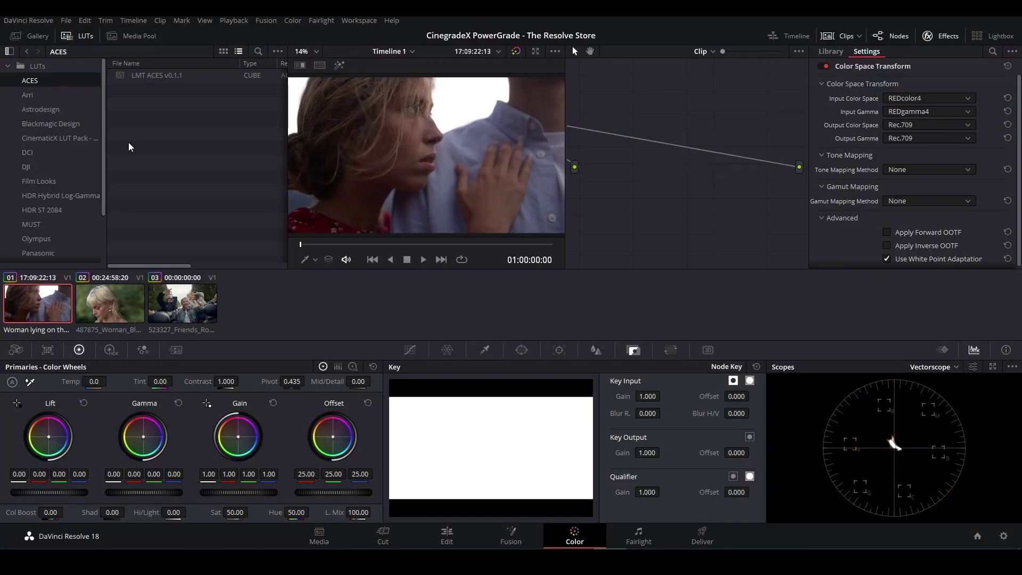
Step: Locate Resolve's LUT folder on disk and copy the Film Stock Emulation LUTs folder from CineGradeX
right_click(51, 83)
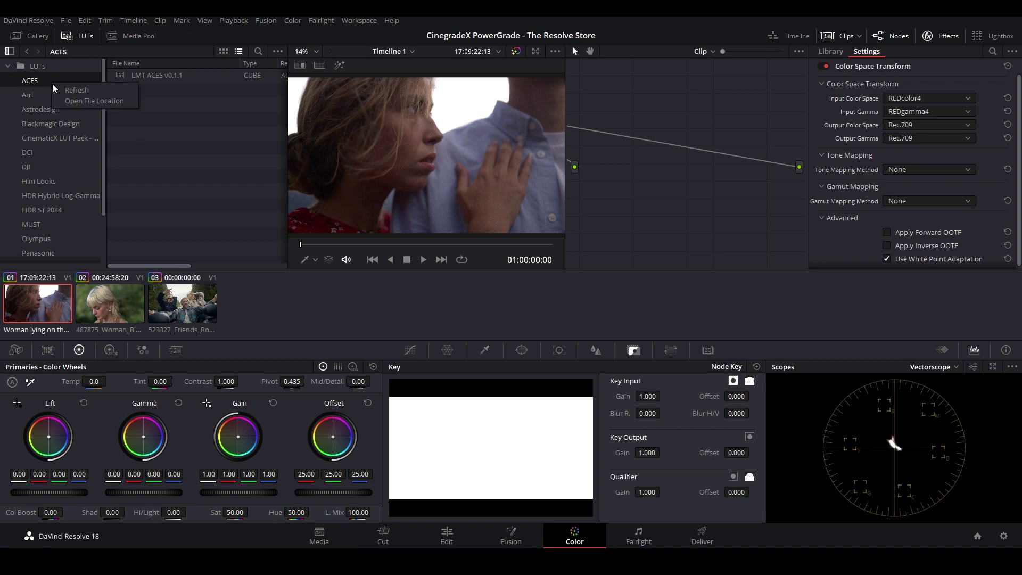
left_click(79, 100)
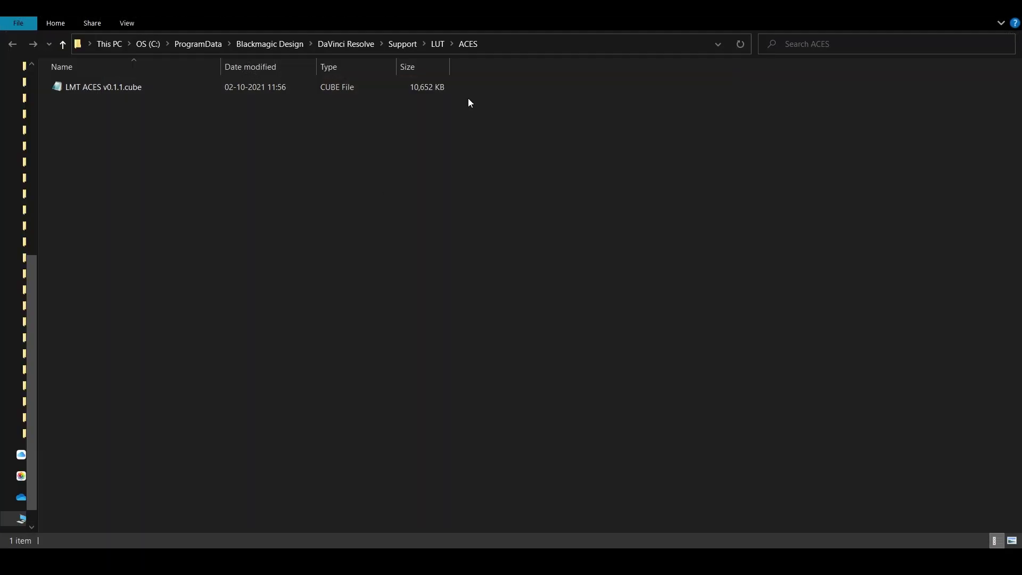
left_click(437, 43)
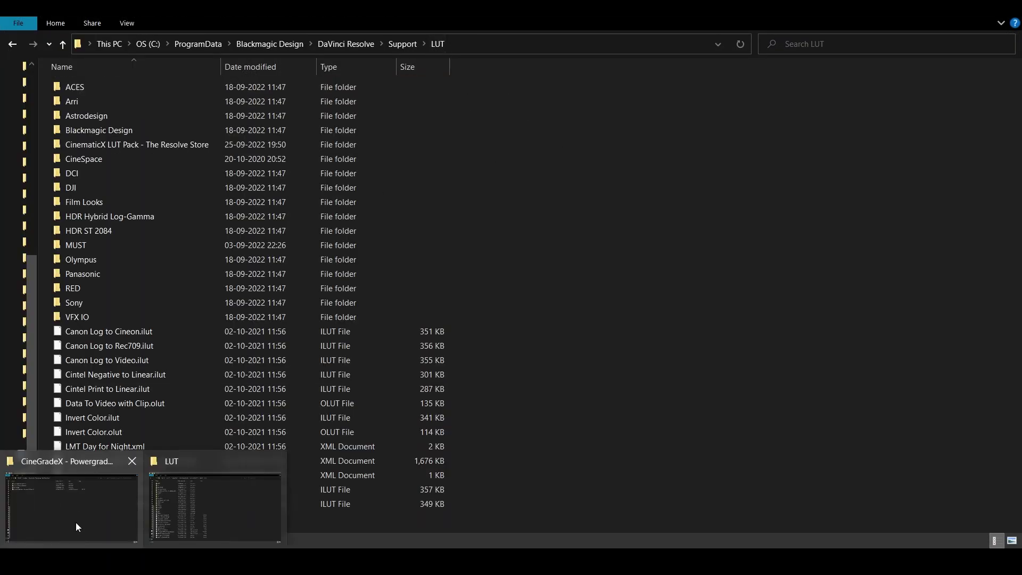
left_click(76, 522)
right_click(107, 92)
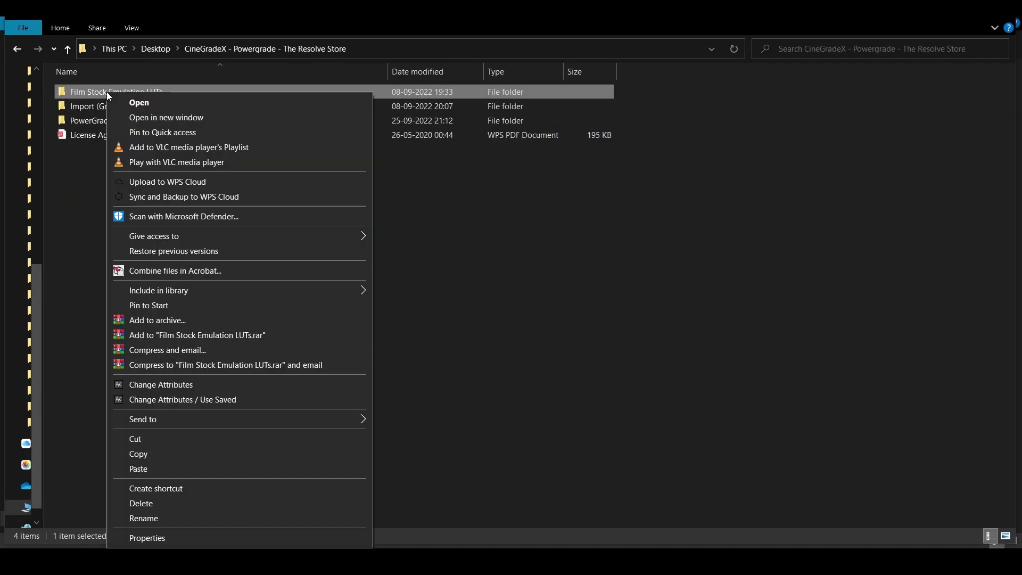
left_click(133, 456)
Step: Paste the Film Stock Emulation LUTs folder into Resolve's LUT folder and return to Resolve
left_click(191, 383)
left_click(210, 503)
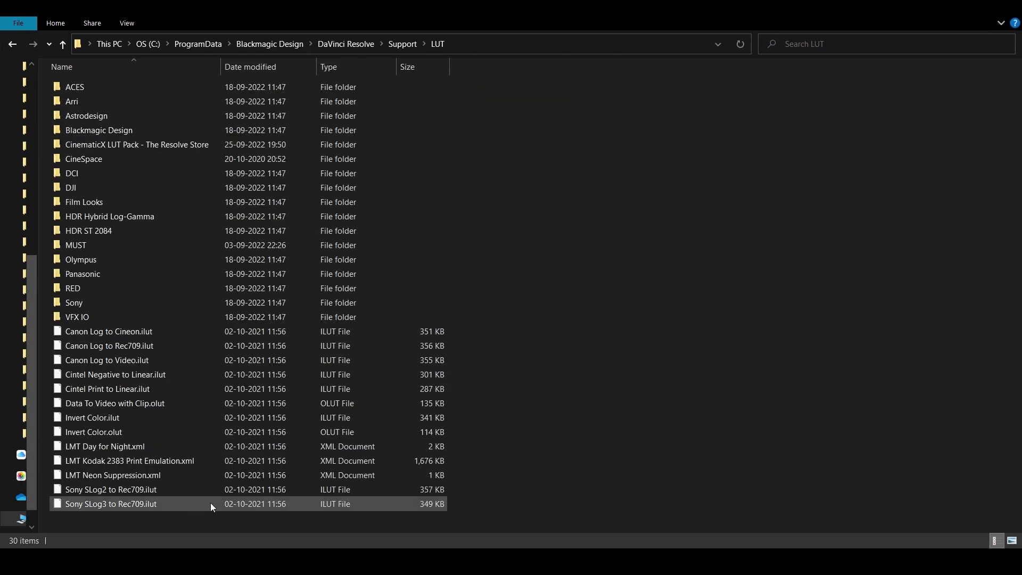
right_click(583, 225)
left_click(606, 319)
left_click(609, 323)
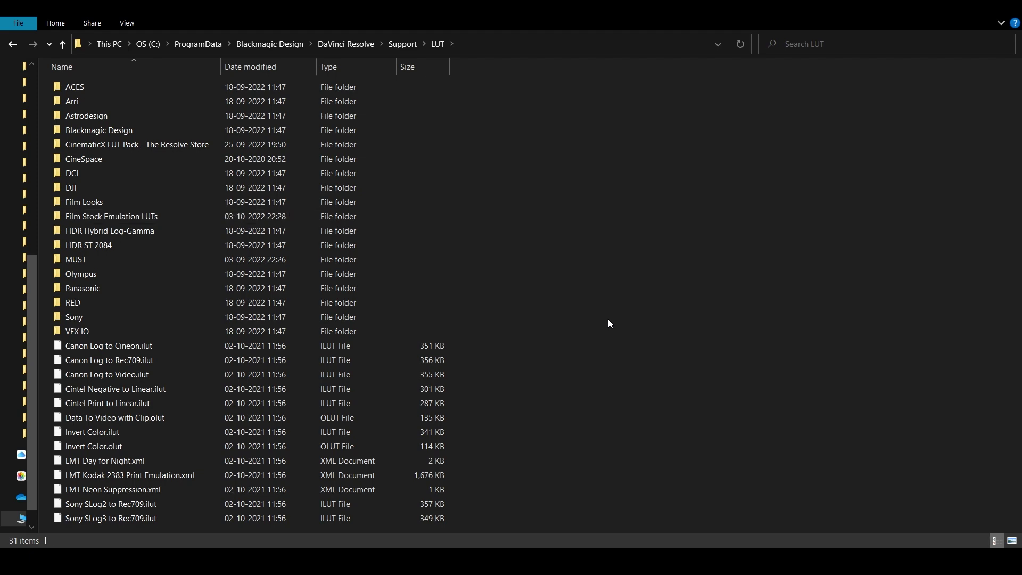
key("alt+Tab")
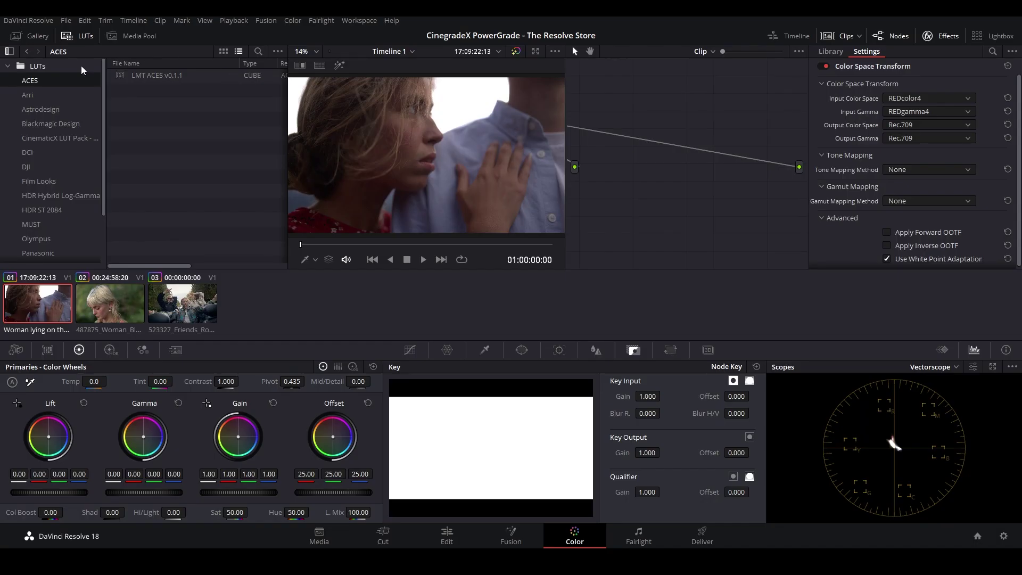
Step: Refresh the LUT list, scrub the Edit timeline and select the third clip with the friends in the car
right_click(85, 69)
left_click(90, 80)
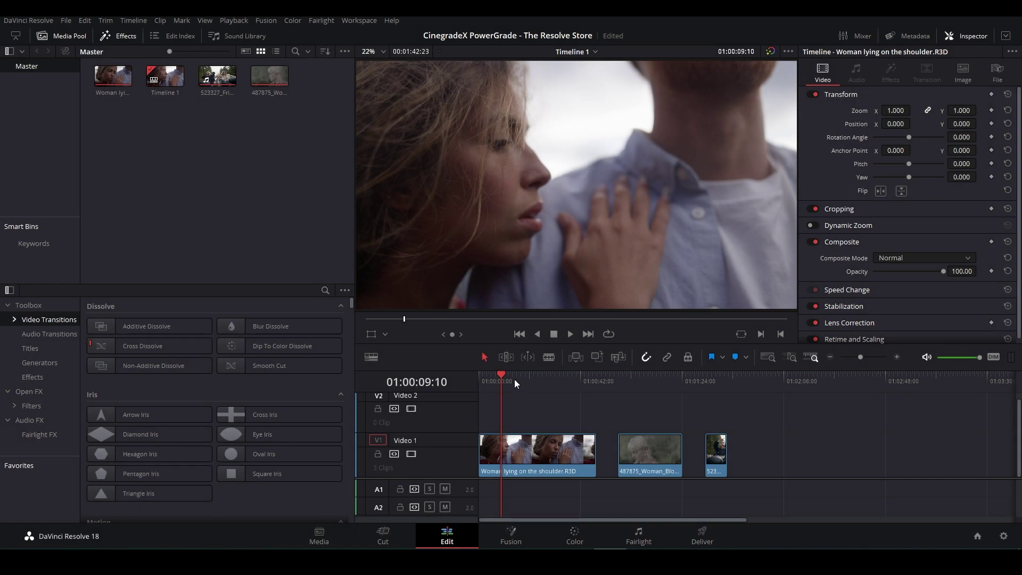
left_click_drag(501, 376, 708, 440)
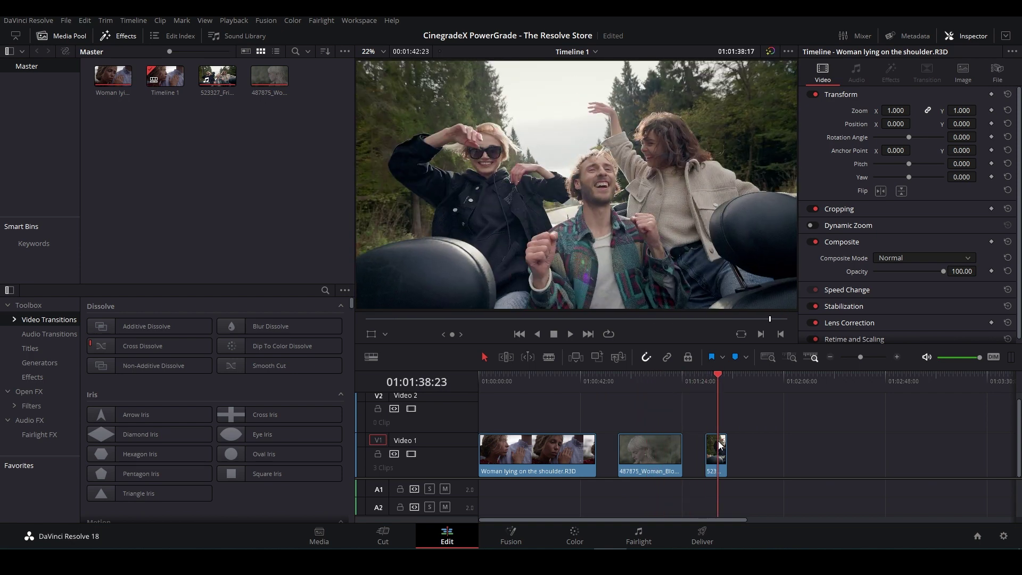
left_click(593, 412)
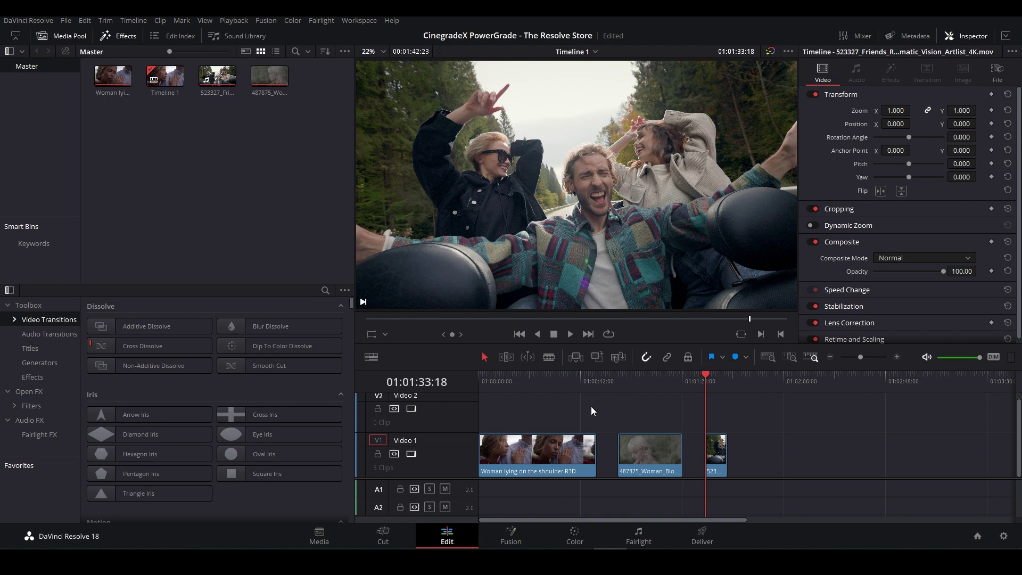
Step: Import the CineGradeX PowerGrade .dpx still into the PowerGrade 1 album, then select the first clip
left_click(574, 535)
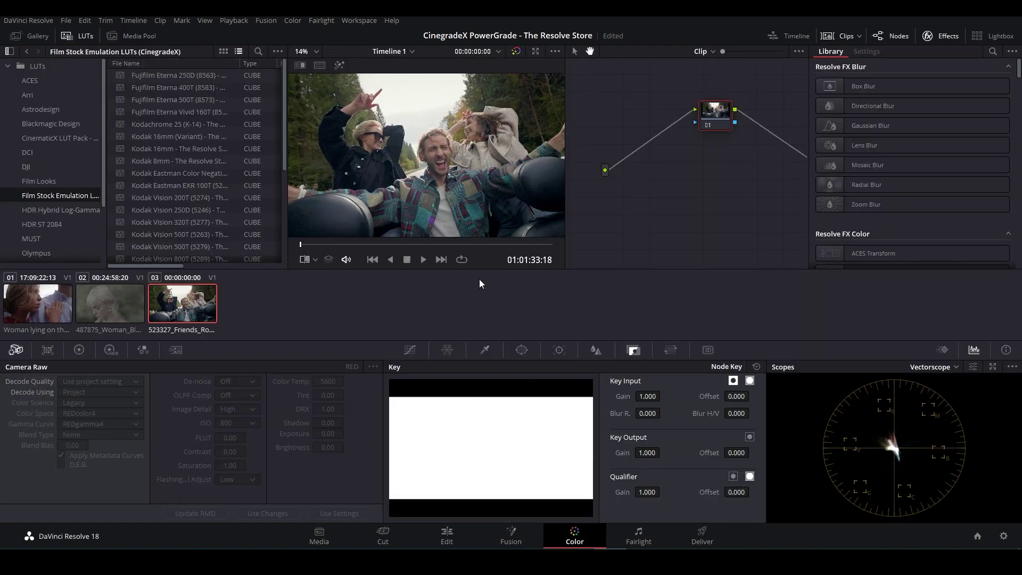
left_click(33, 40)
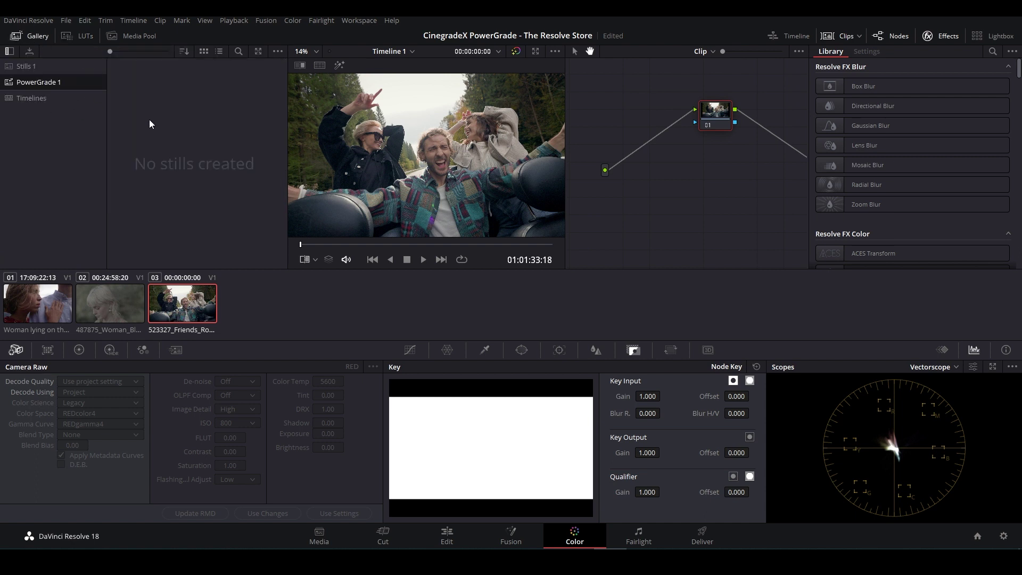
right_click(181, 130)
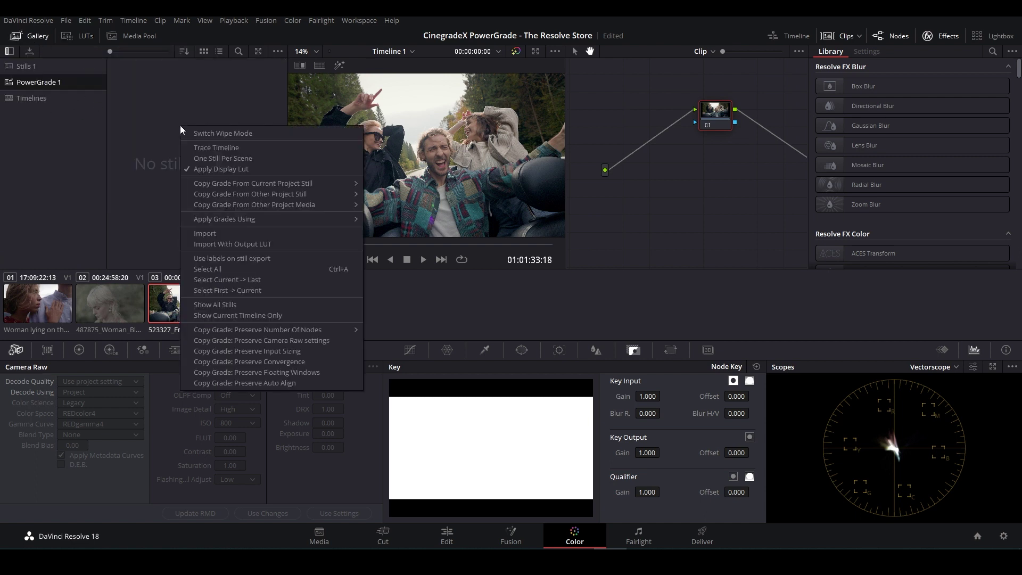
left_click(211, 235)
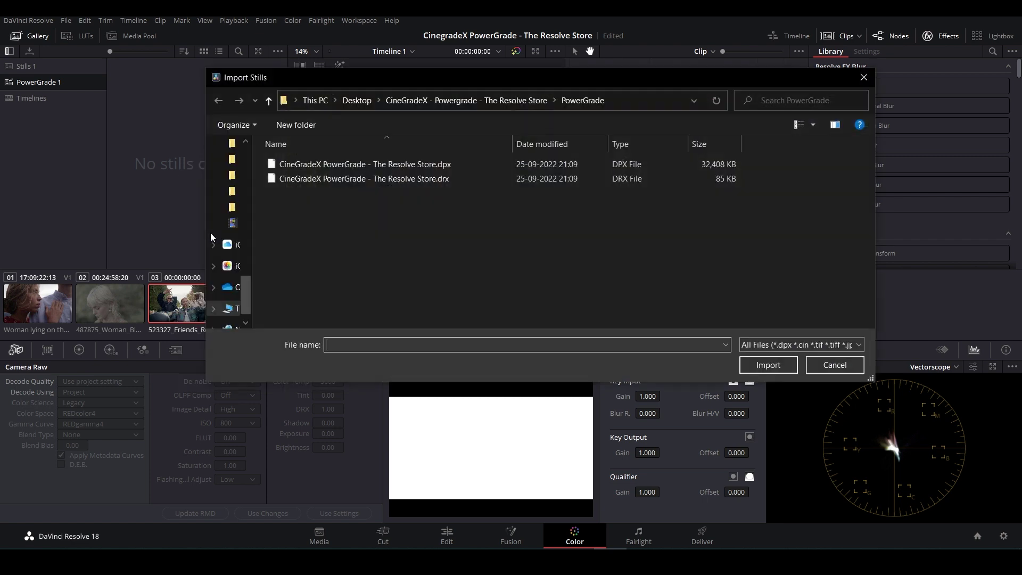
left_click(438, 106)
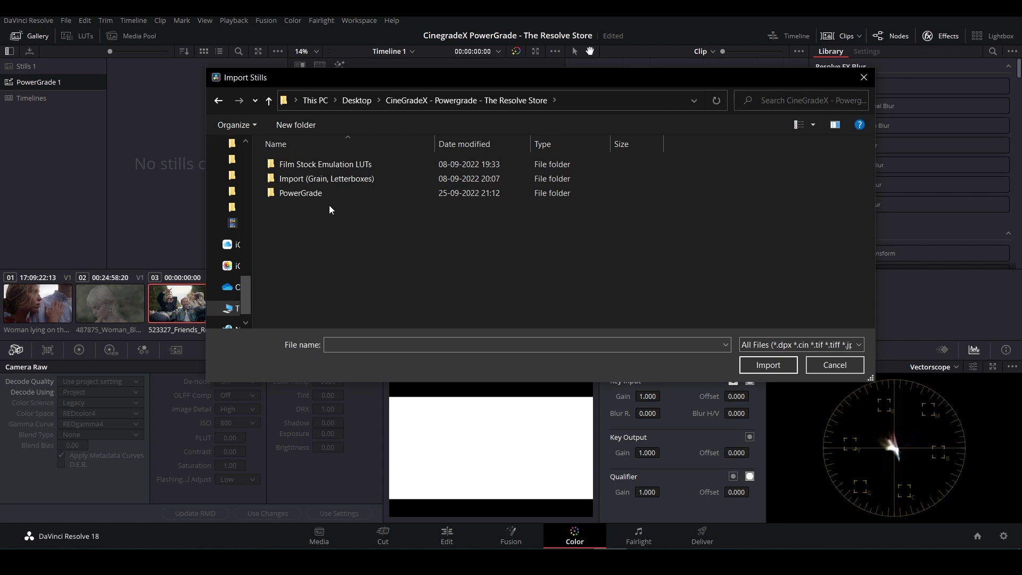
double_click(338, 199)
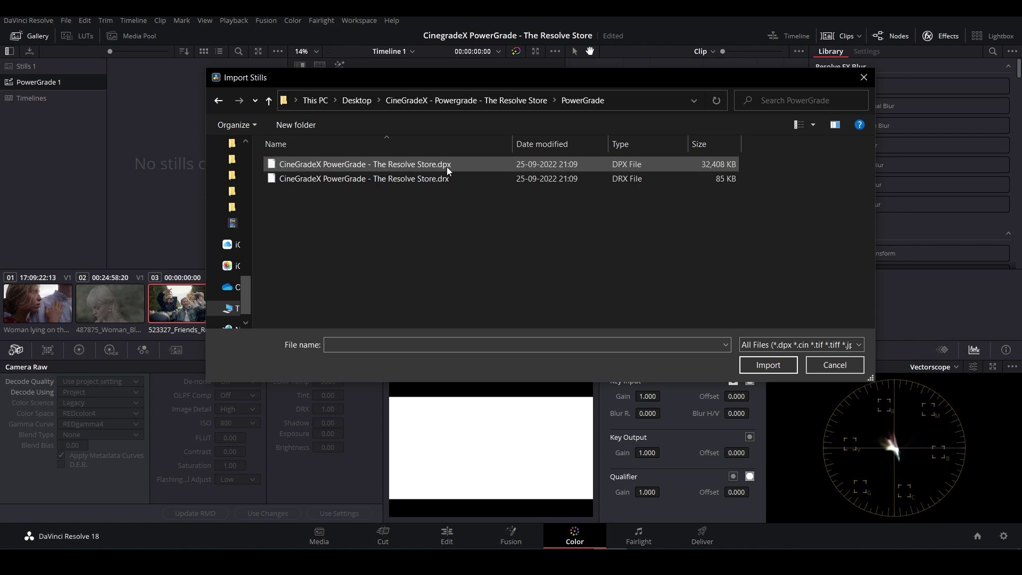
double_click(448, 166)
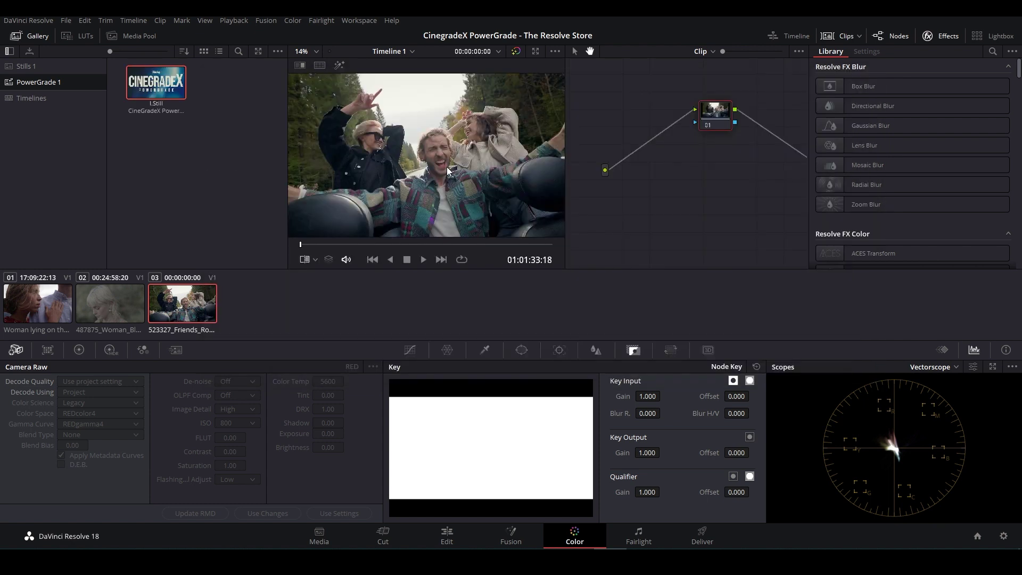
left_click(42, 294)
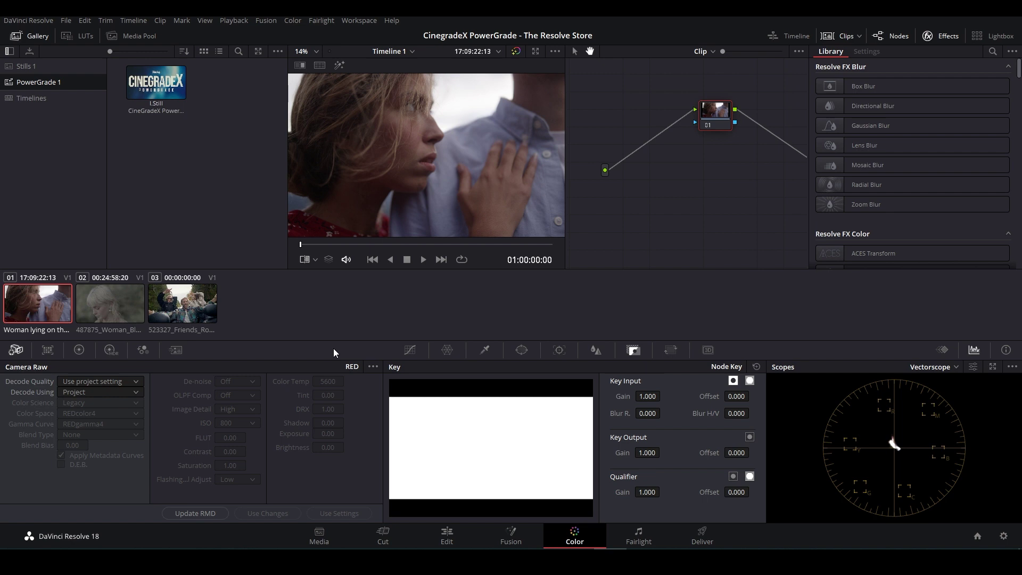
Step: Add 16mm_Coarse_Grain_Overlay.mov from Import (Grain, Letterboxes) to the Master media pool as a matte
left_click(324, 536)
left_click(277, 242)
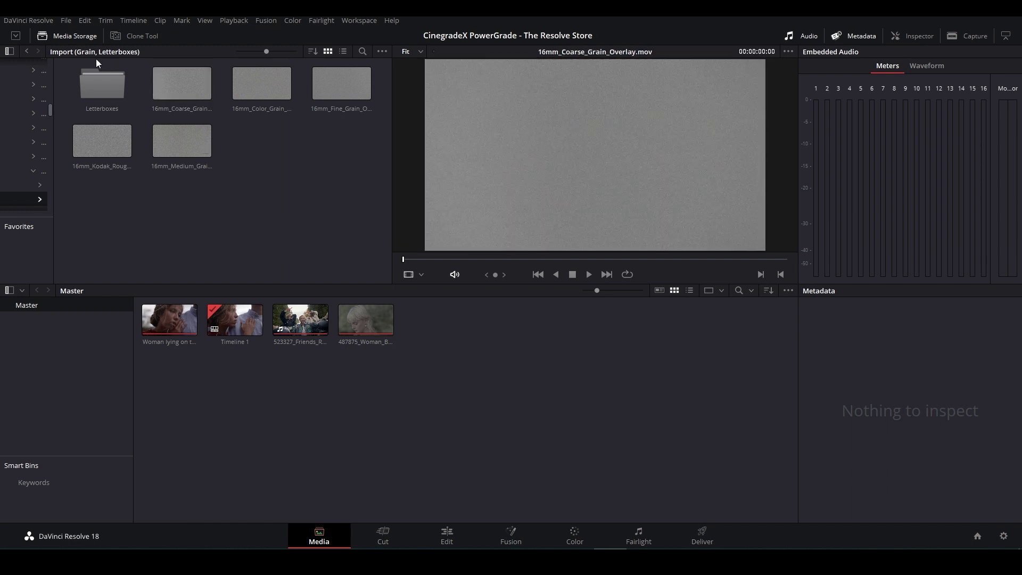
left_click(26, 51)
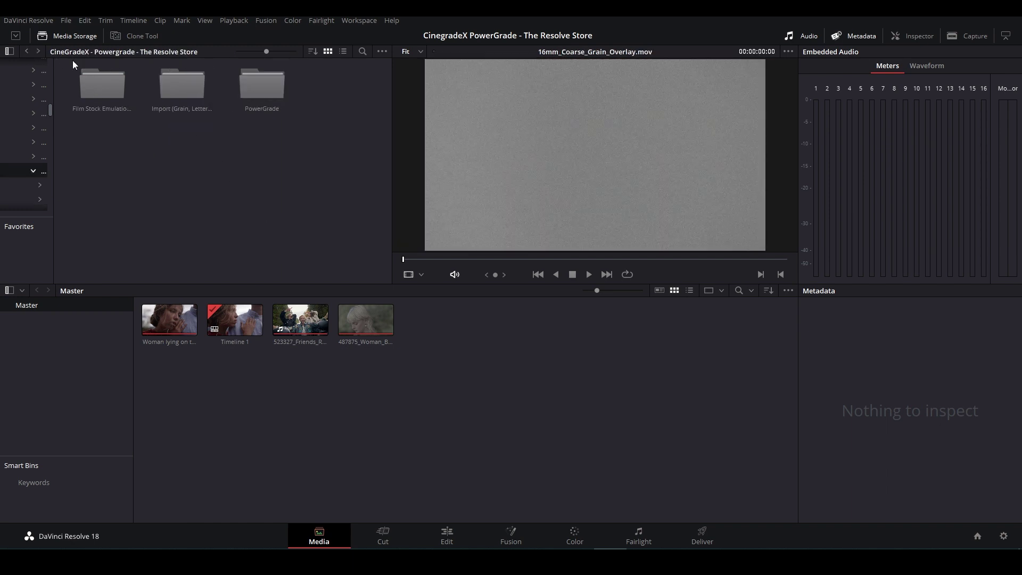
double_click(195, 109)
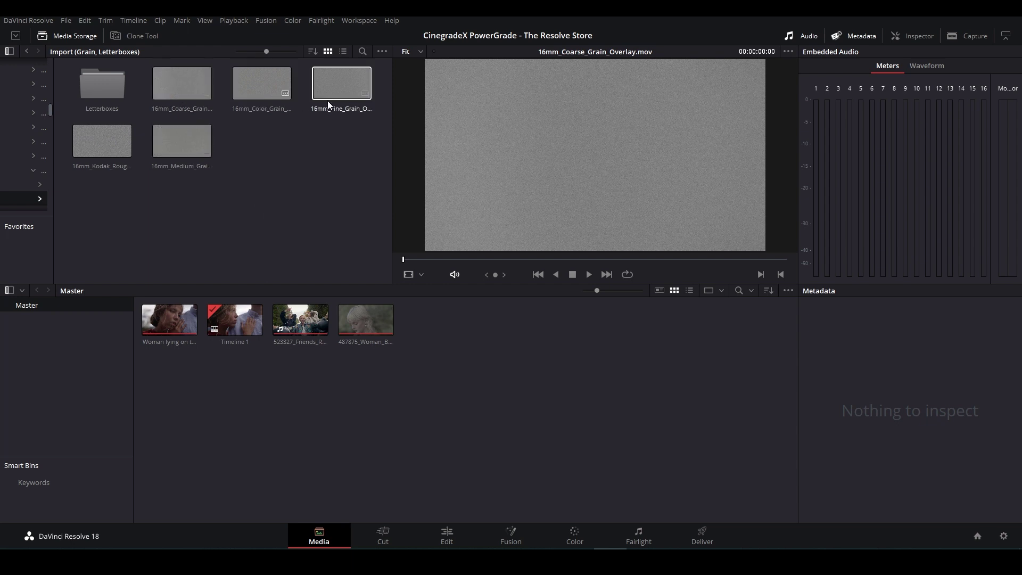
right_click(183, 84)
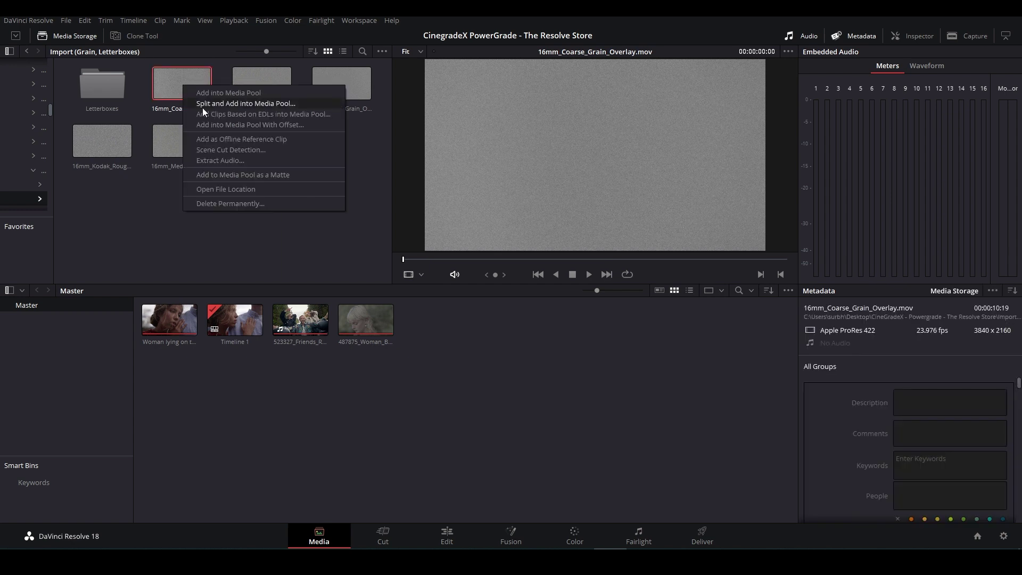
left_click(252, 175)
left_click(559, 411)
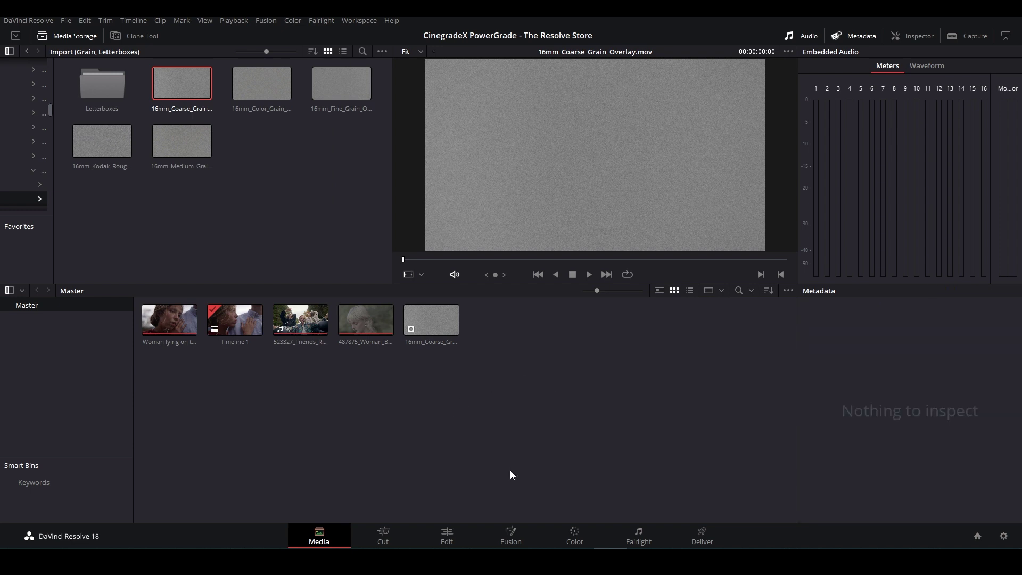
Step: Apply the CineGradeX still's grade to the first clip, giving it the CST IN-to-Warm node tree
left_click(574, 535)
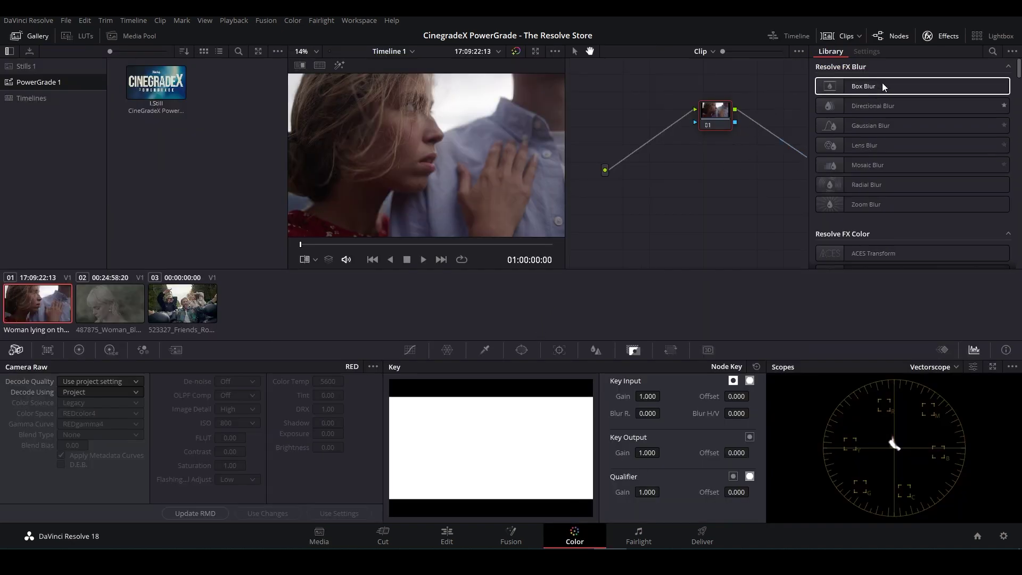
left_click(943, 36)
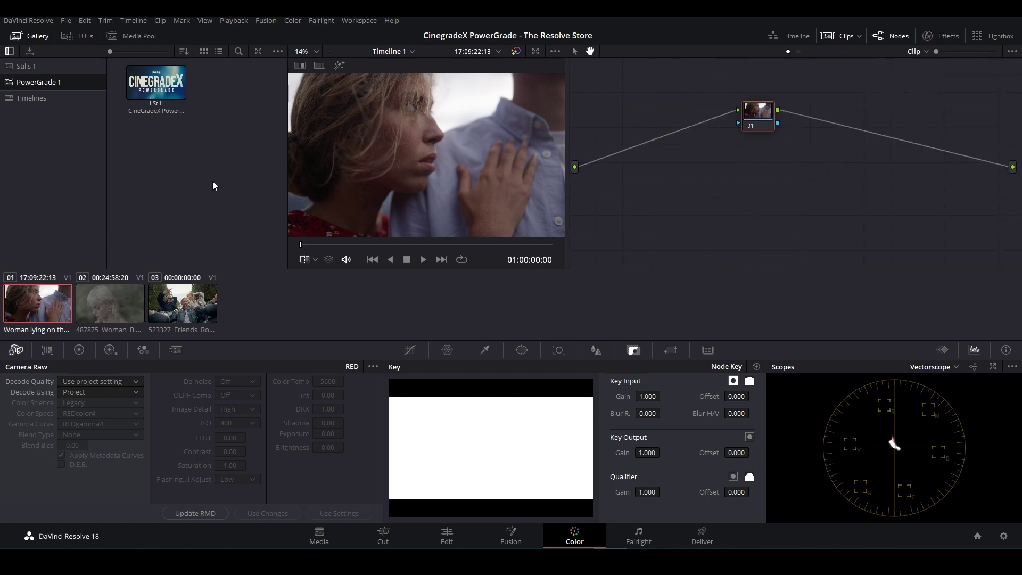
right_click(159, 95)
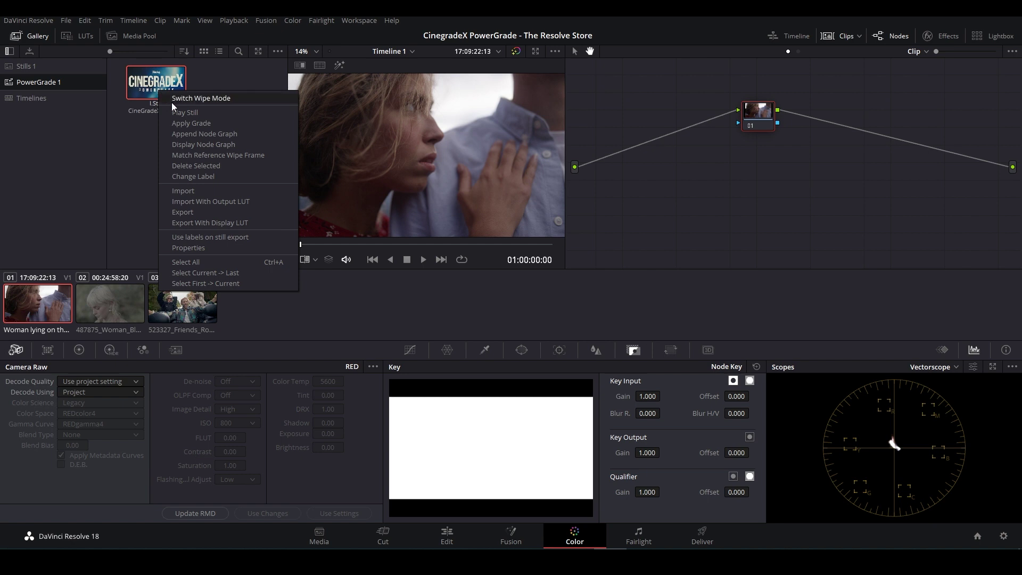
left_click(190, 123)
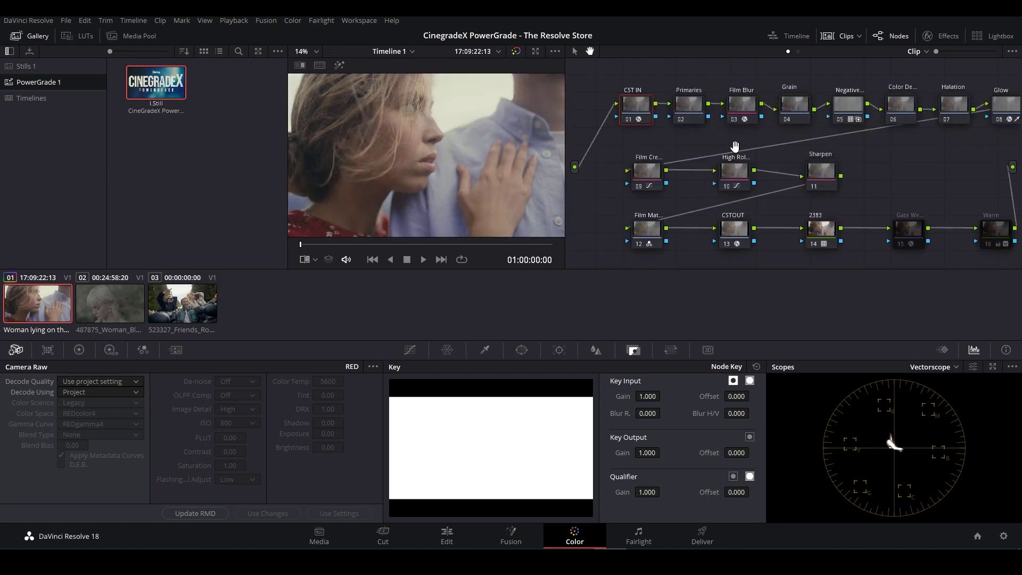
left_click_drag(733, 165, 699, 140)
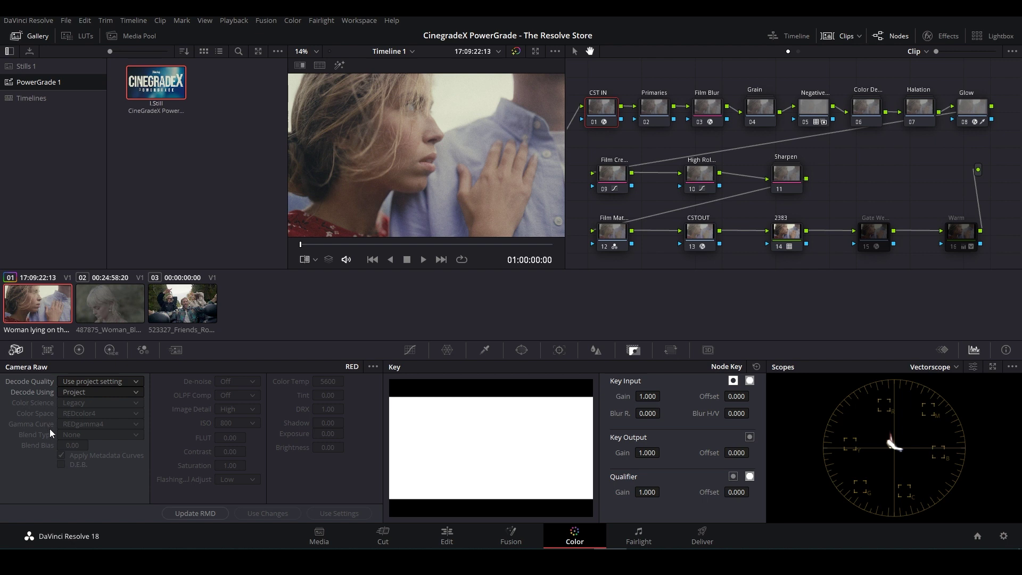
left_click(599, 113)
Step: Set CST IN's input colour space to REDcolor4 and input gamma to REDgamma4, then select the Grain node
left_click(943, 36)
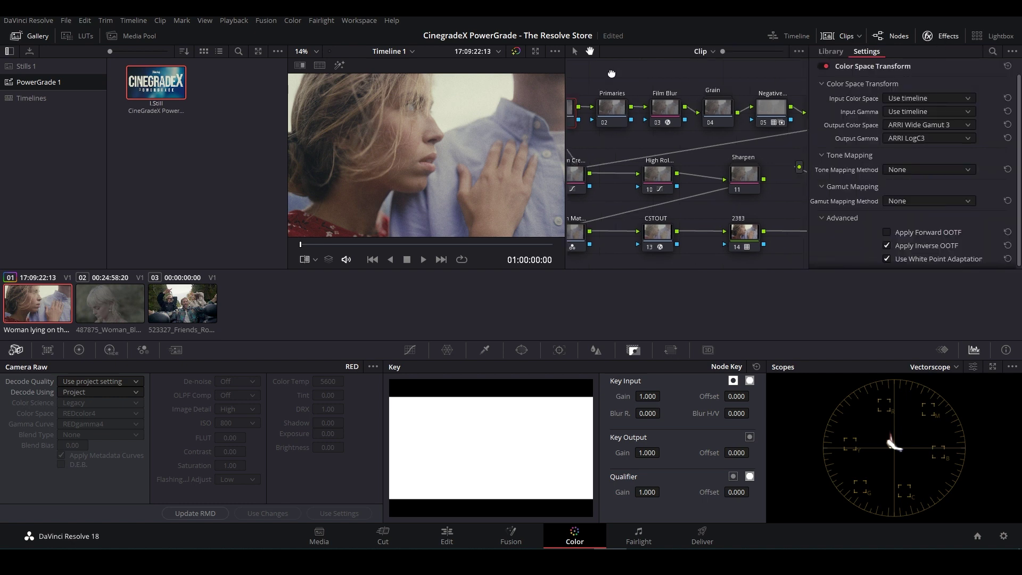
left_click_drag(613, 75, 635, 81)
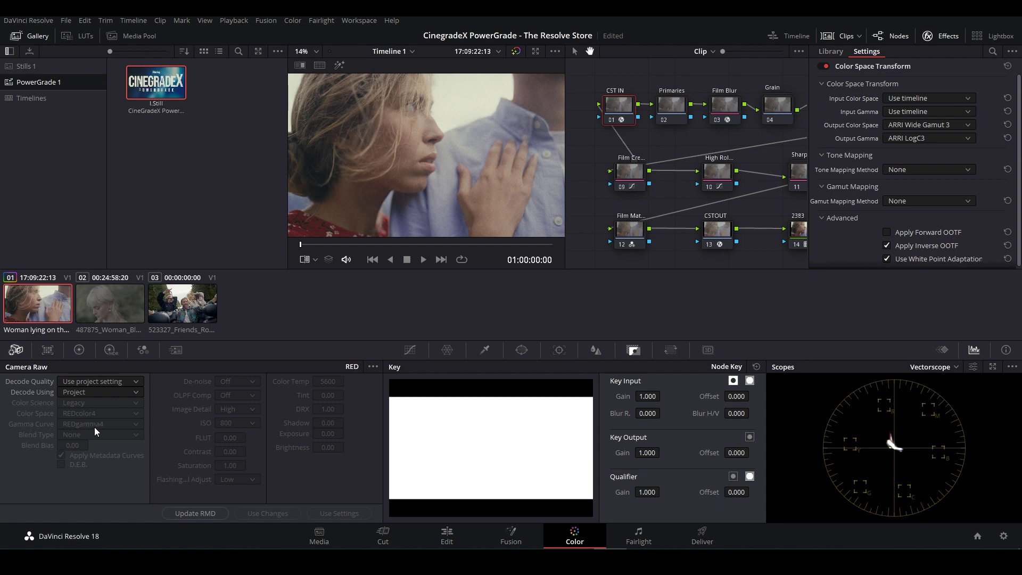
left_click(916, 99)
scroll(932, 171, "down", 8)
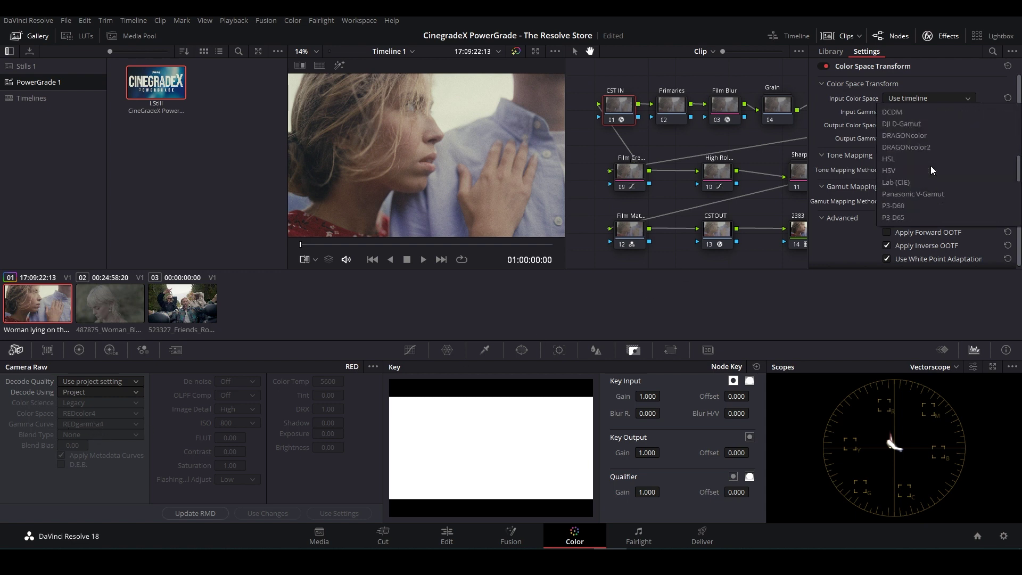
scroll(933, 170, "down", 3)
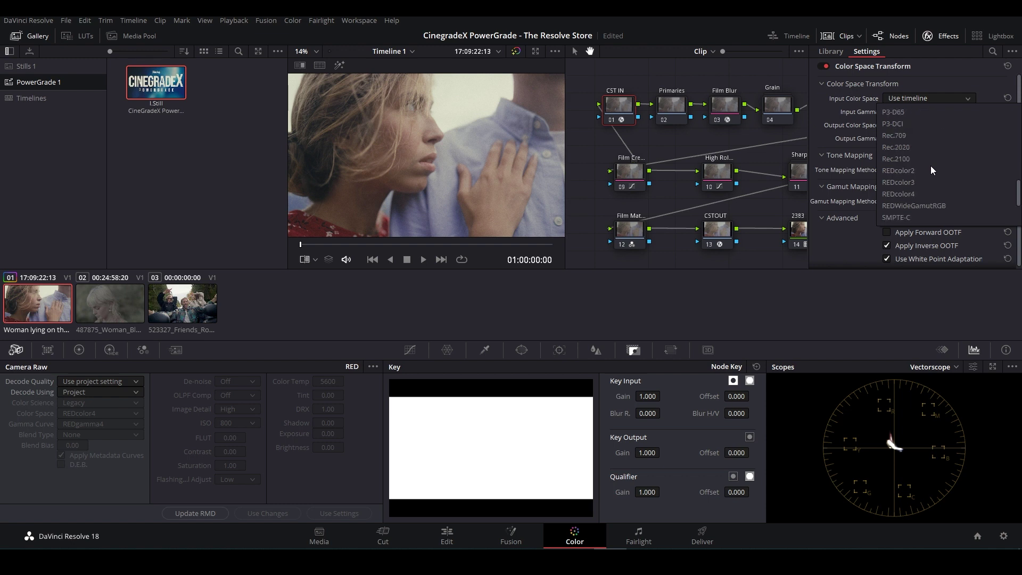
left_click(918, 196)
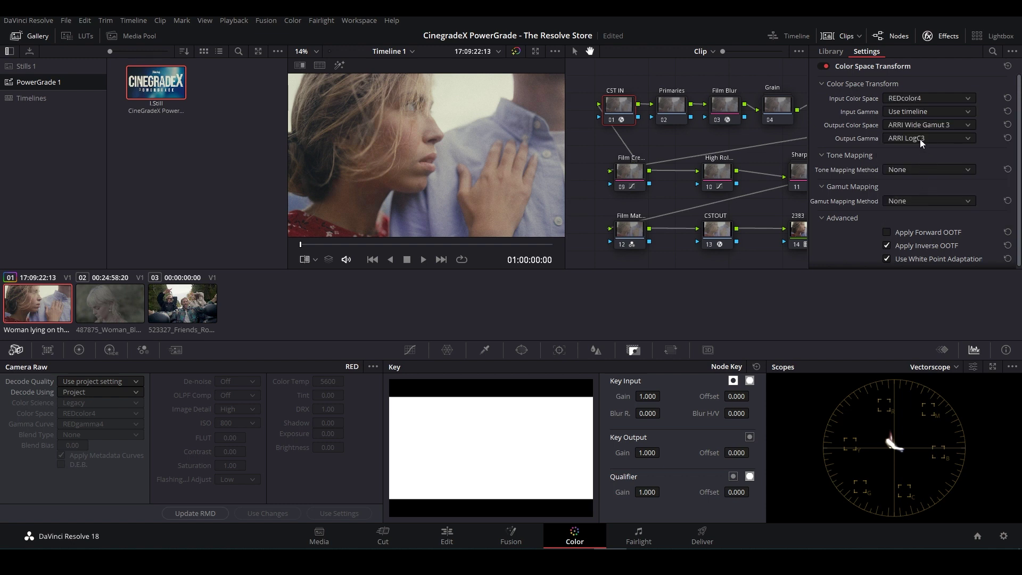
left_click(907, 111)
scroll(913, 154, "down", 5)
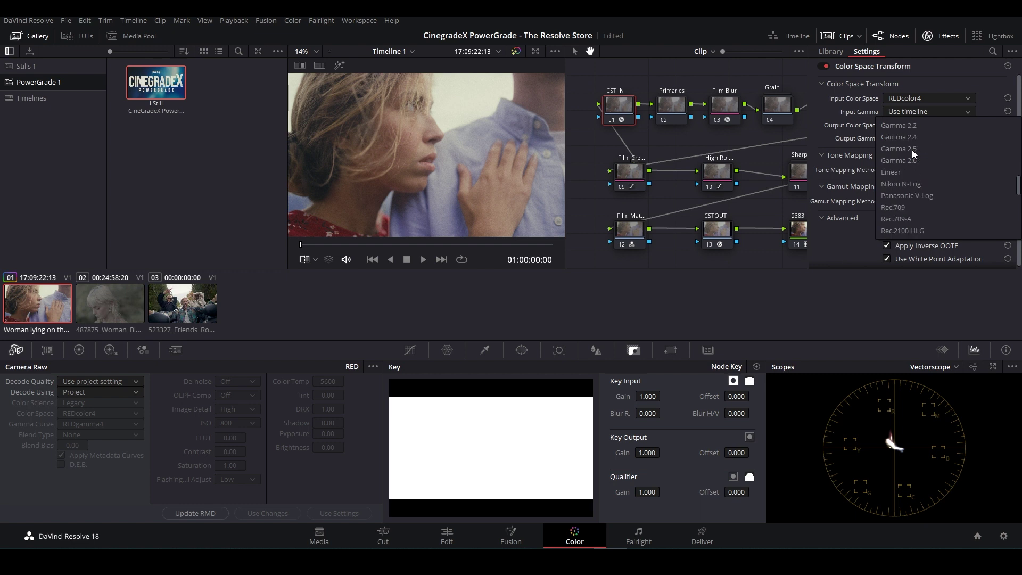
scroll(913, 154, "down", 3)
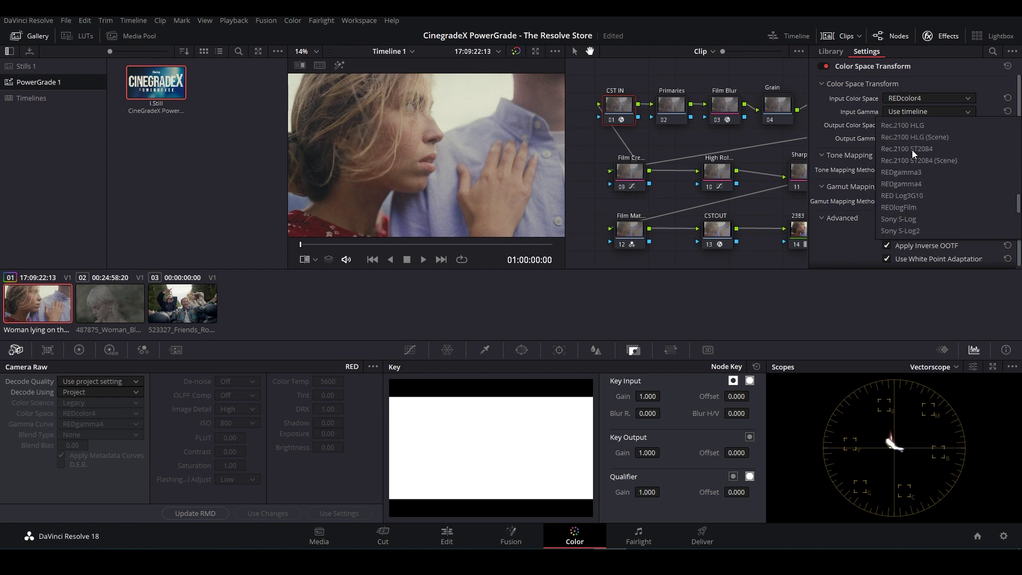
left_click(924, 176)
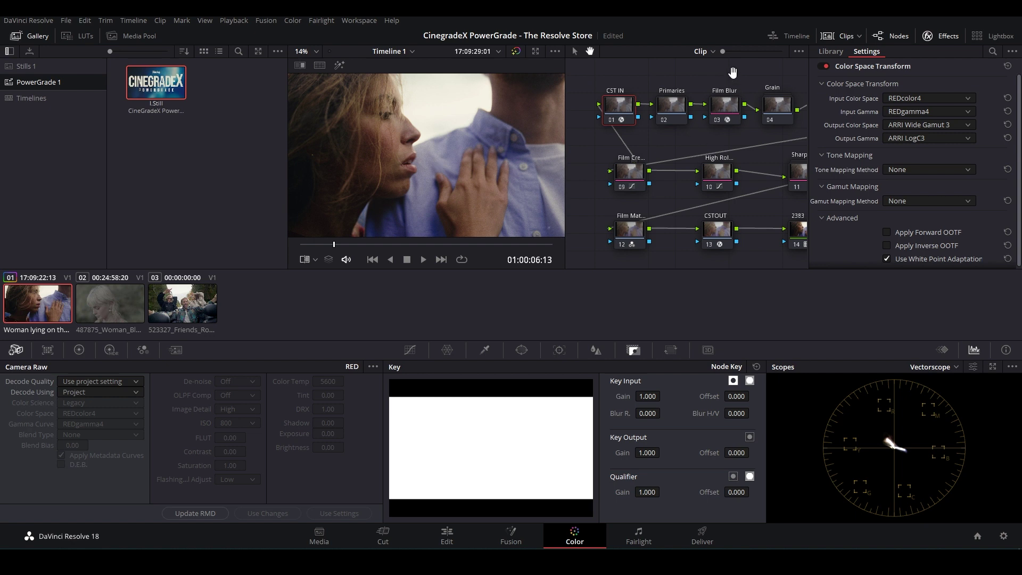
left_click_drag(734, 73, 700, 74)
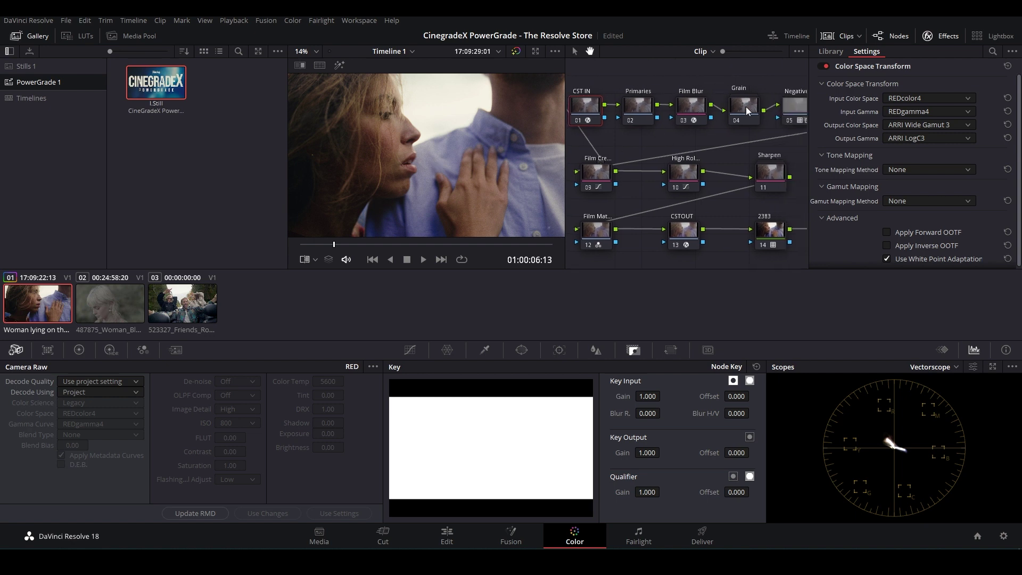
left_click(745, 110)
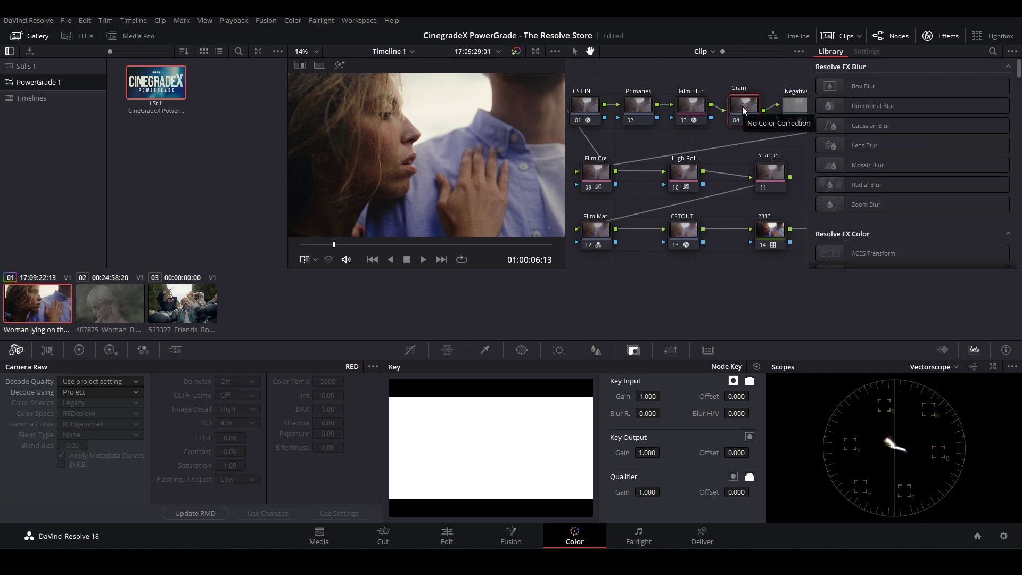
Step: Inside the Grain compound node, set Ext. Matte to 16mm_Coarse_Grain_Overlay.mov, then return to the full tree
right_click(745, 109)
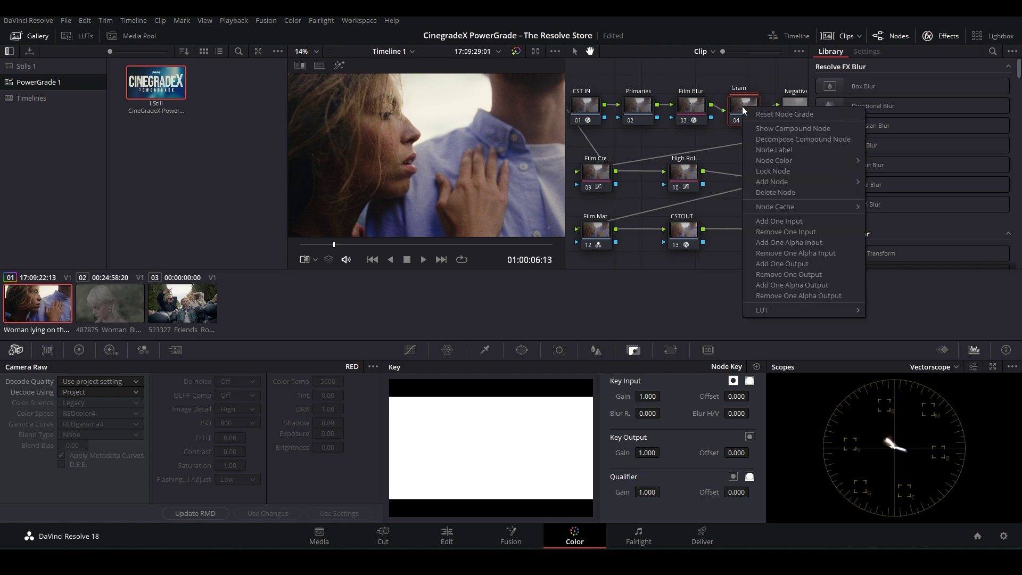
left_click(788, 129)
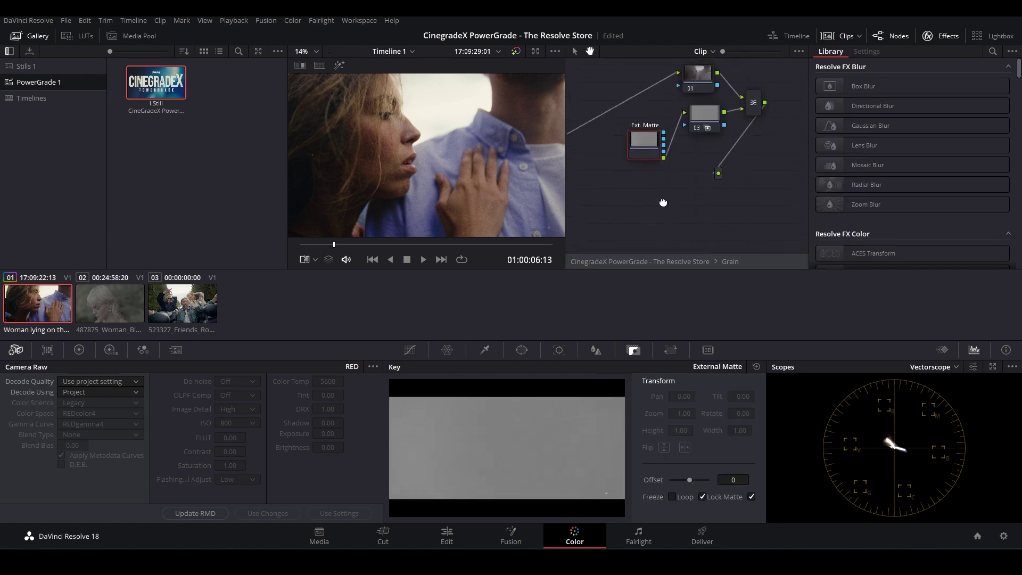
right_click(645, 144)
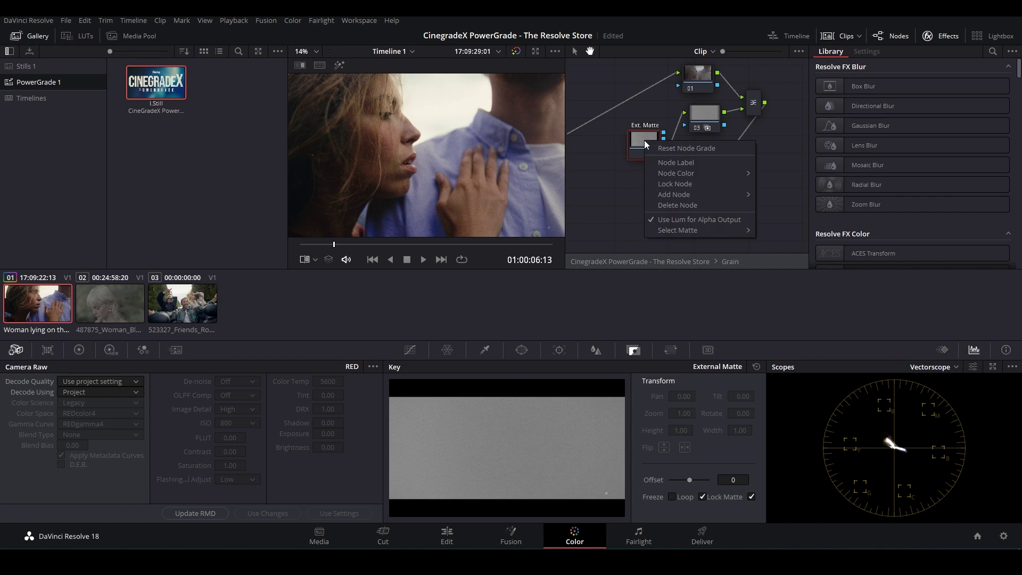
mouse_move(680, 229)
mouse_move(777, 244)
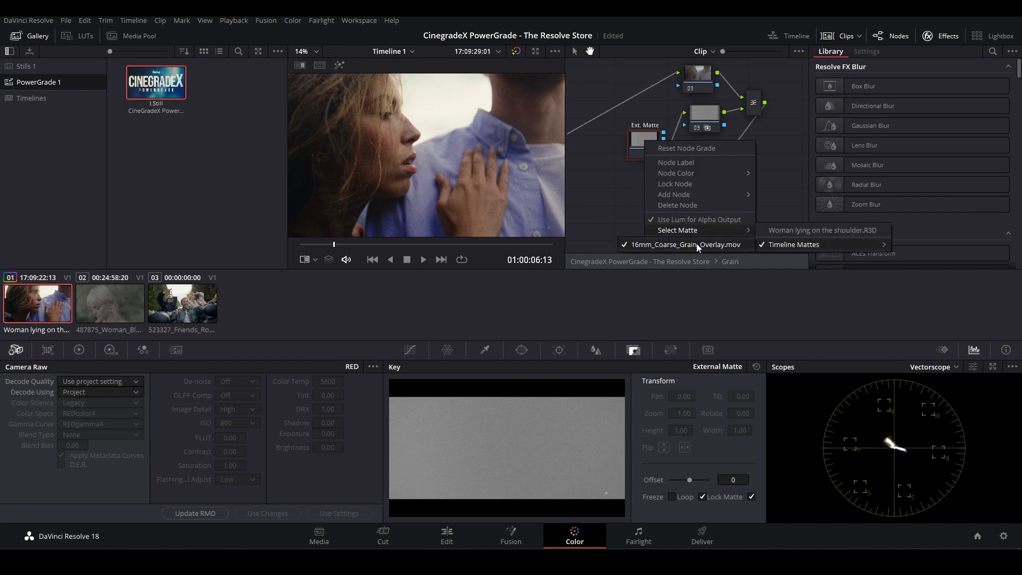
left_click(698, 245)
mouse_move(677, 196)
left_mouse_down()
mouse_move(678, 225)
mouse_move(677, 215)
left_mouse_up()
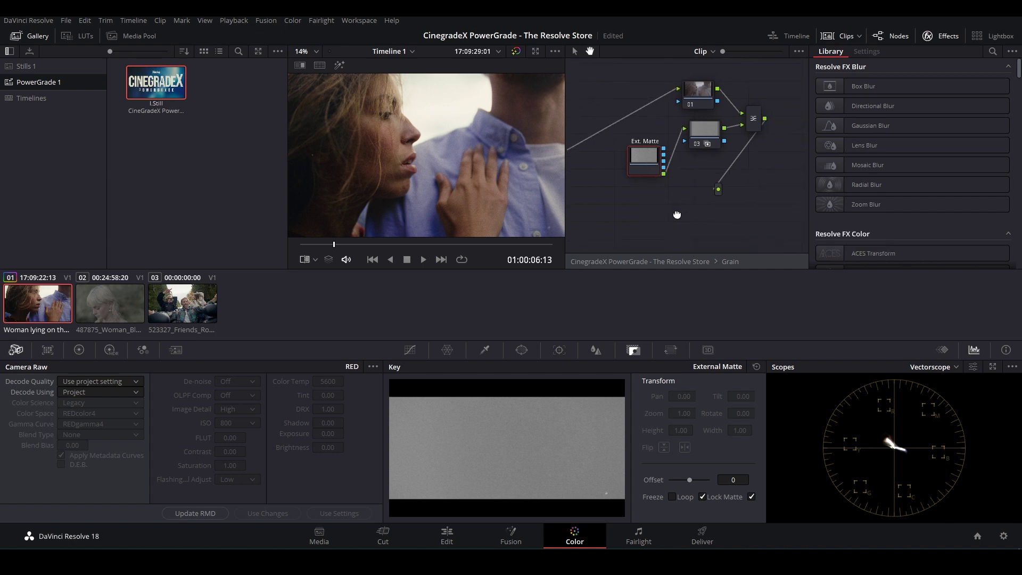
right_click(674, 213)
left_click(701, 219)
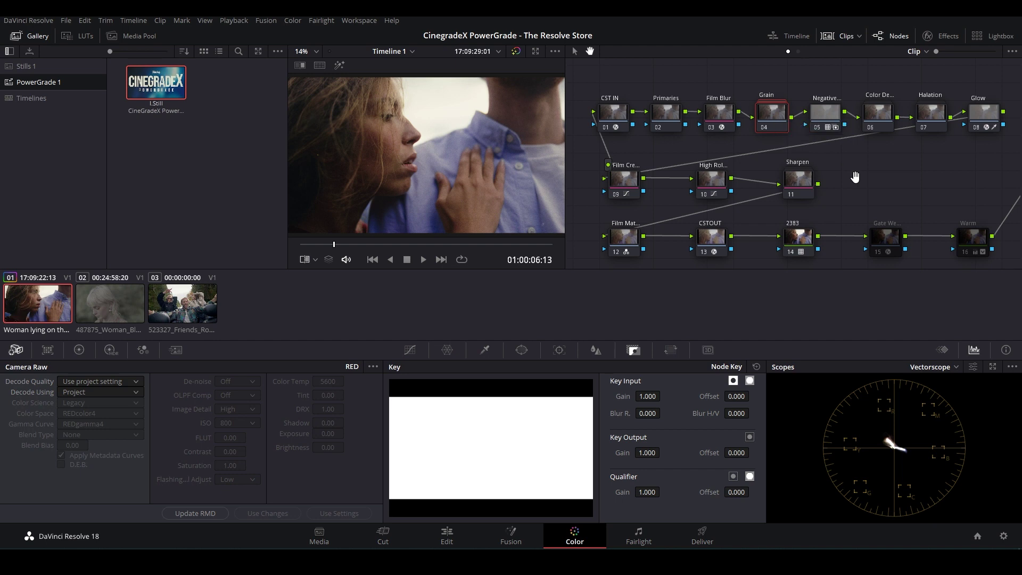
Step: Select the Negative node 05 in the CineGradeX node tree
left_click(827, 108)
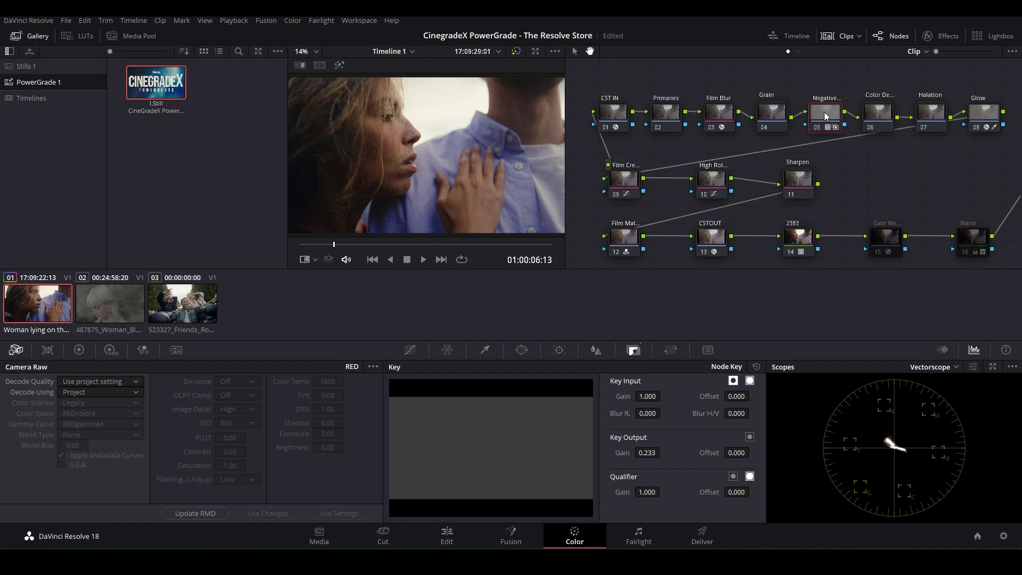
Step: Reveal node 05's LUT in the Film Stock Emulation LUTs folder and pick Kodak Eastman Color Negative 50T (5251)
right_click(819, 113)
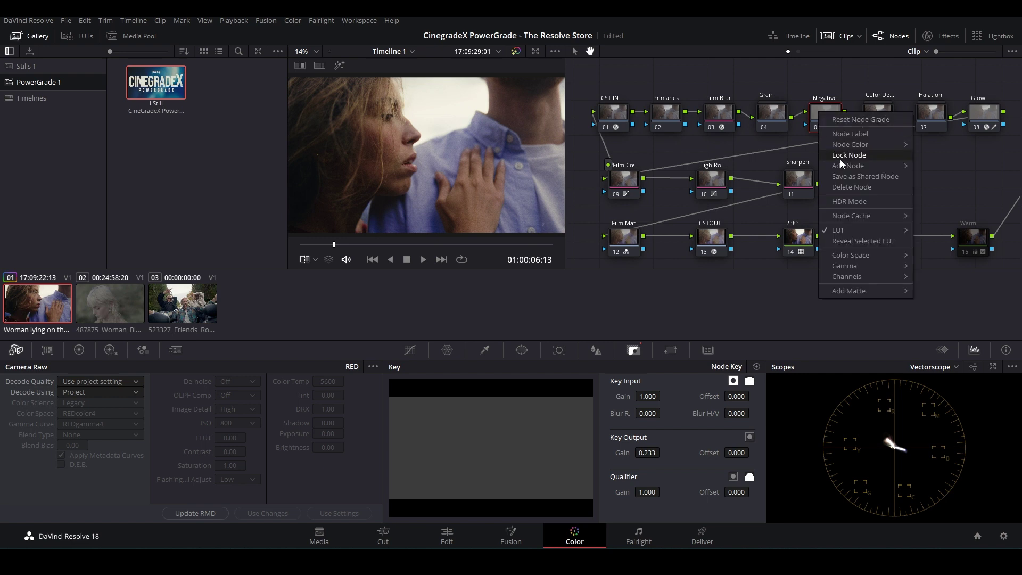
mouse_move(838, 232)
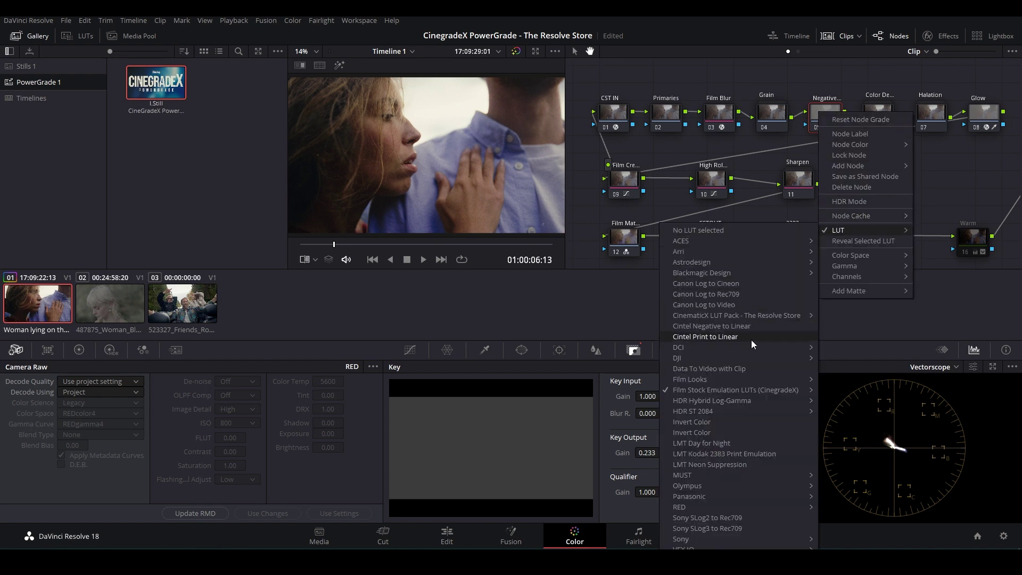
mouse_move(747, 391)
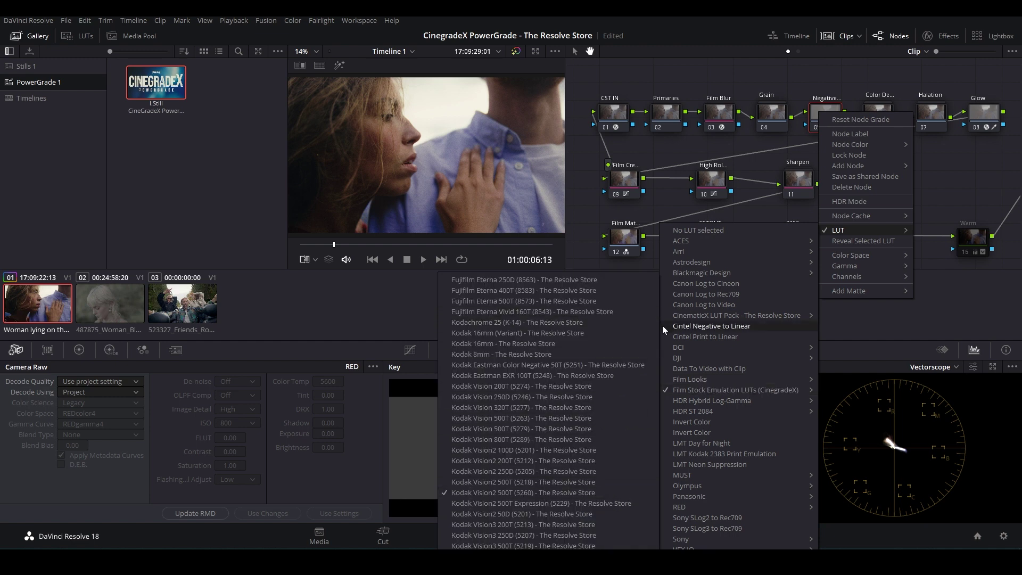
left_click(847, 243)
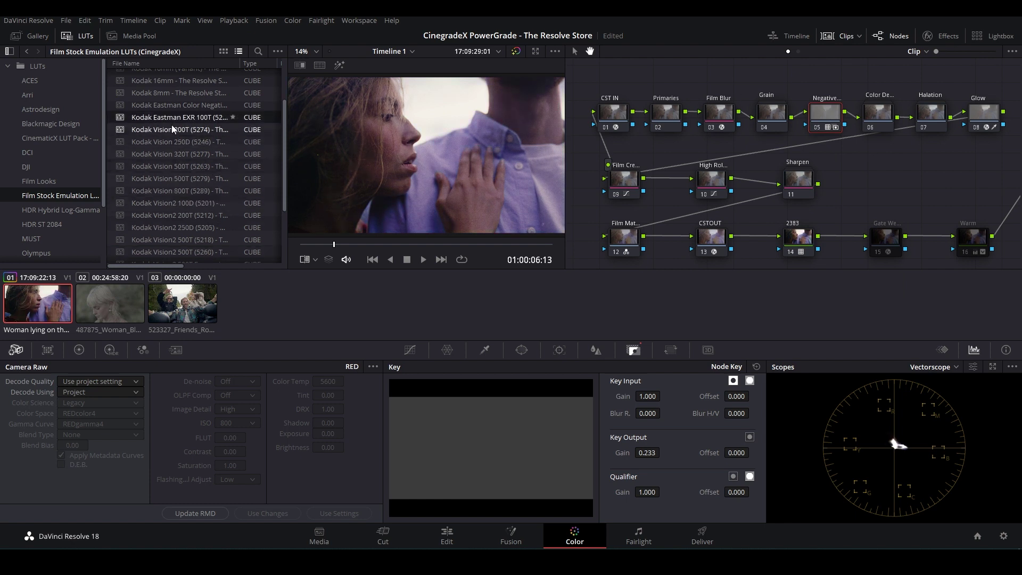
scroll(172, 128, "up", 2)
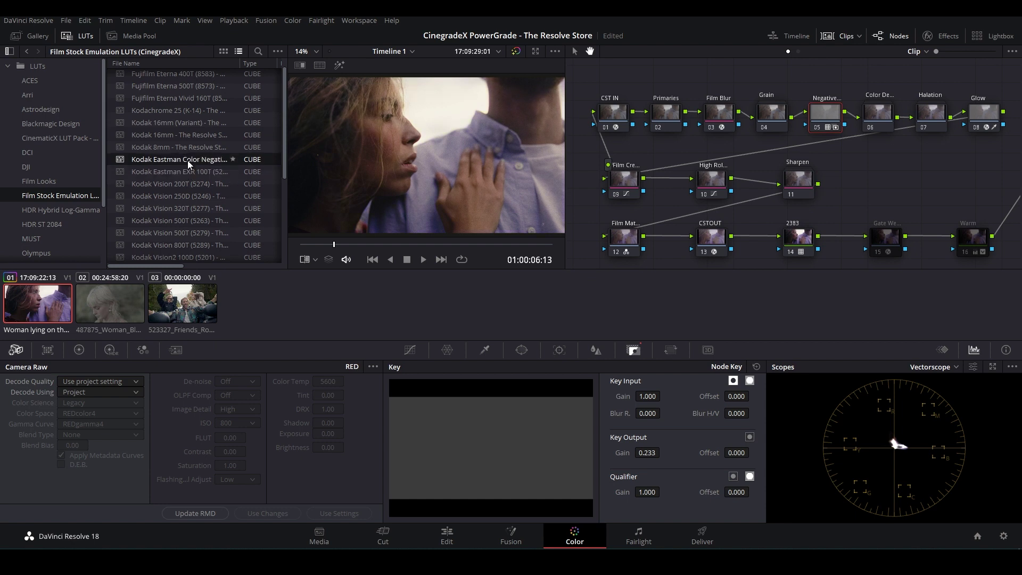
left_click(188, 161)
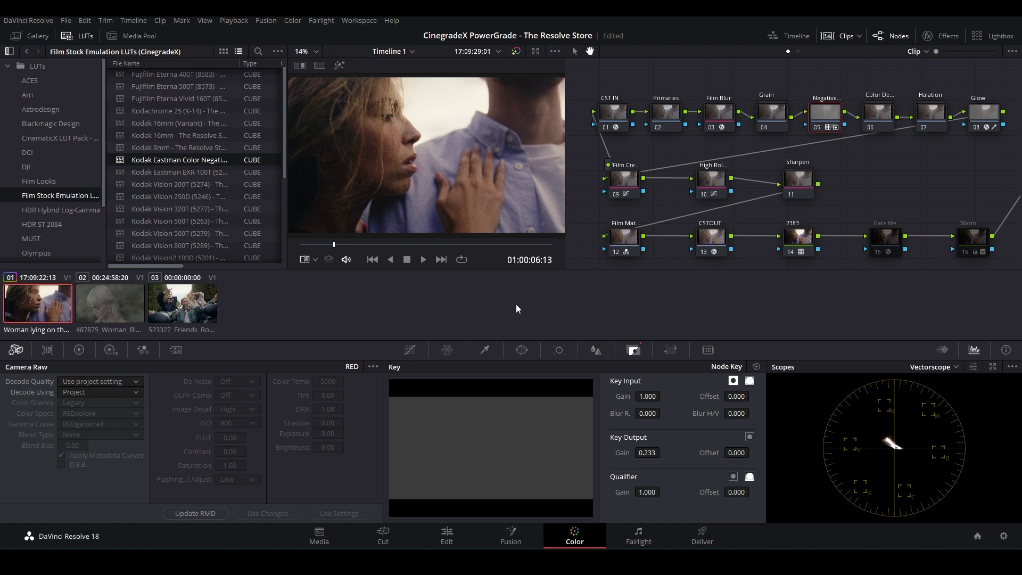
Step: Switch the bottom-left panel from Camera Raw to the Primaries color wheels
left_click(79, 349)
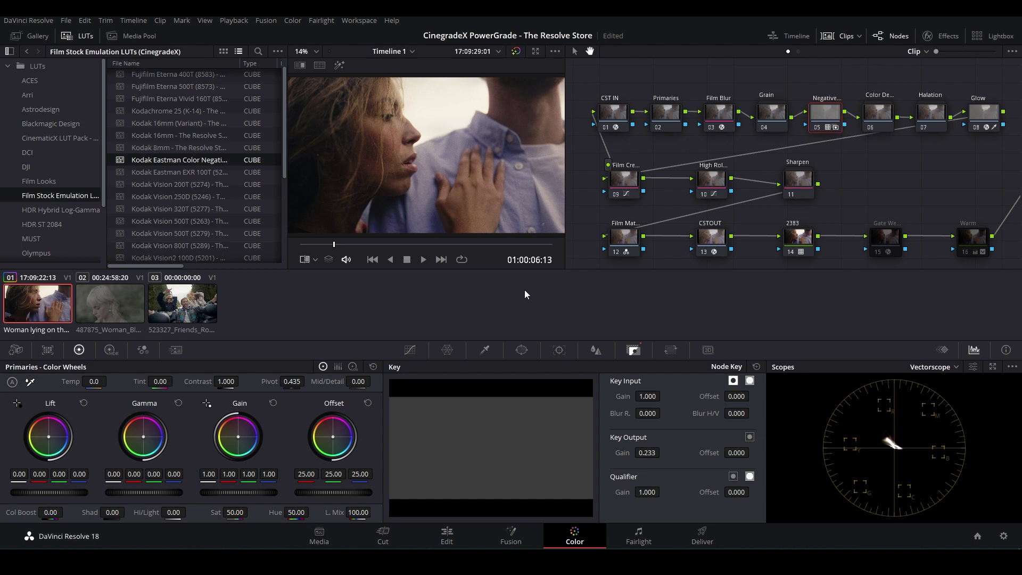
Step: Lower the Primaries node's Offset to 23.75, then move on to the blonde woman clip
left_click(665, 121)
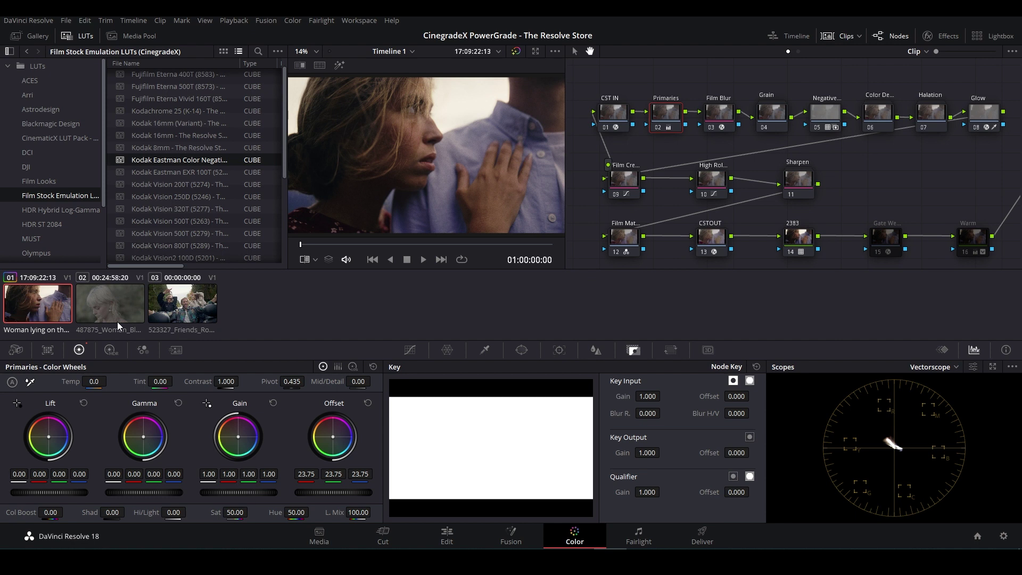
left_click(117, 322)
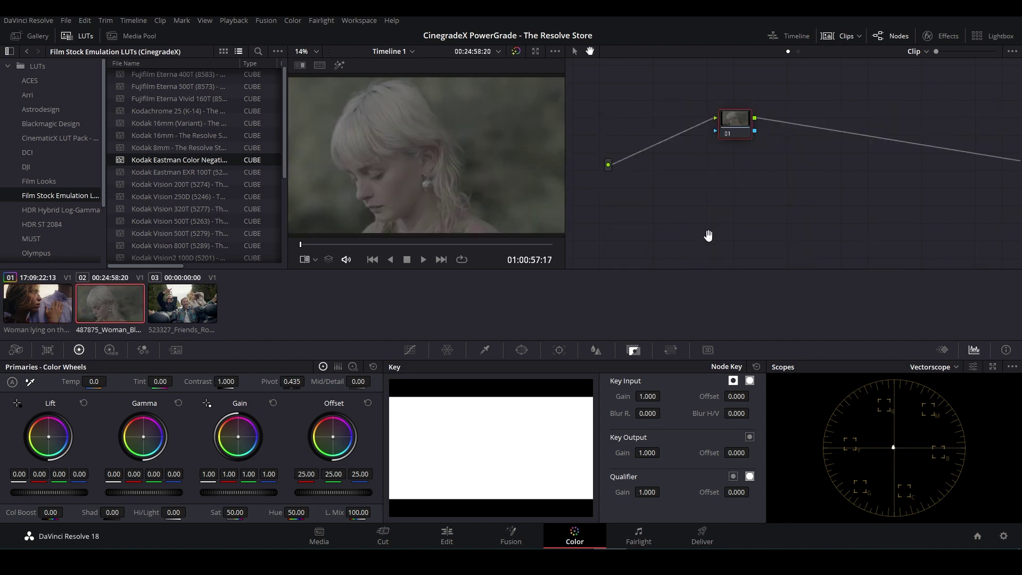
Step: Apply the CinegradeX still from the Gallery's PowerGrade album to the blonde woman clip
left_click(31, 38)
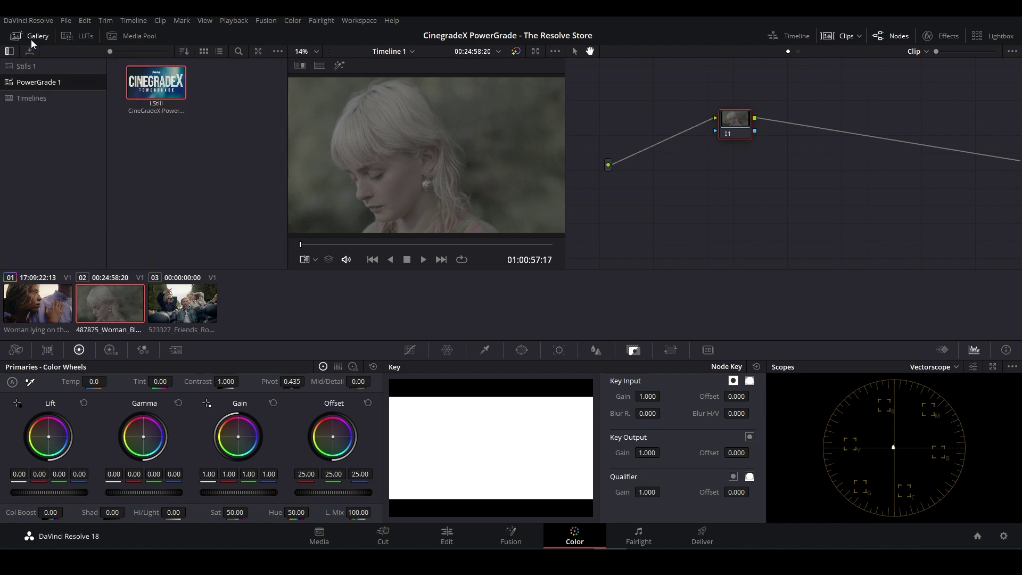
right_click(157, 82)
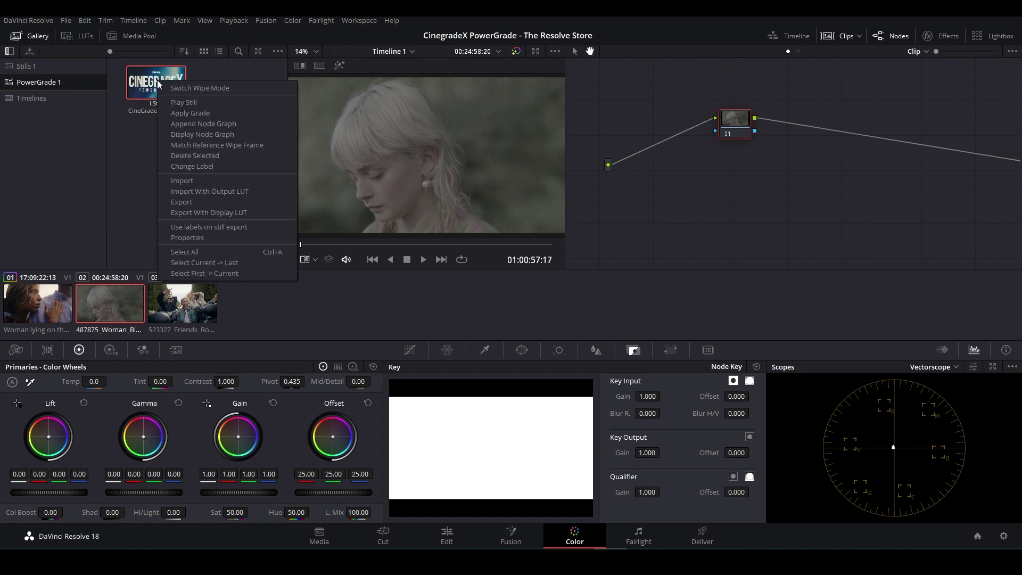
left_click(189, 113)
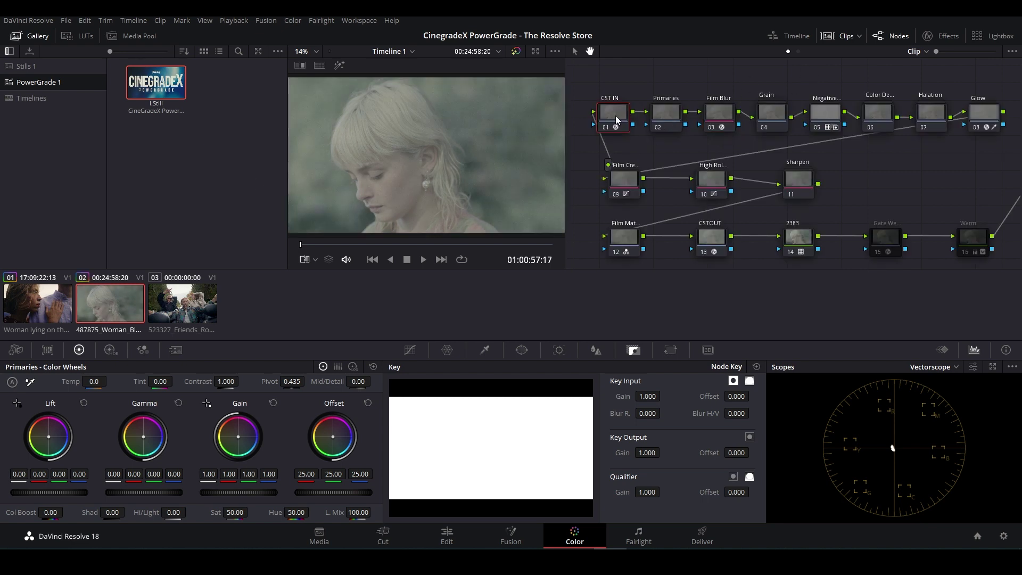
Step: Set the CST IN node's input to REDWideGamutRGB colour space and RED Log3G10 gamma
left_click(942, 38)
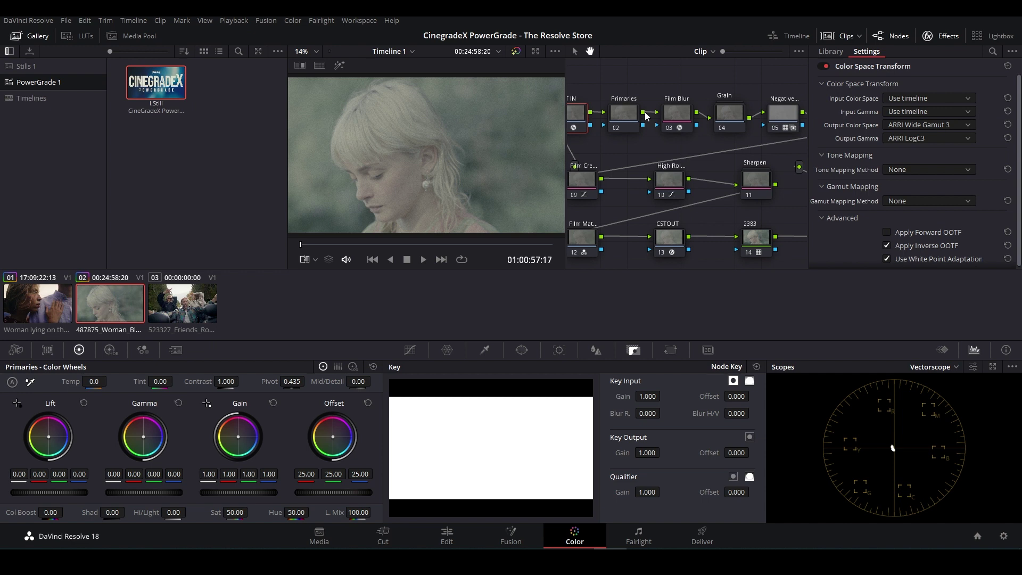
left_click_drag(623, 78, 655, 81)
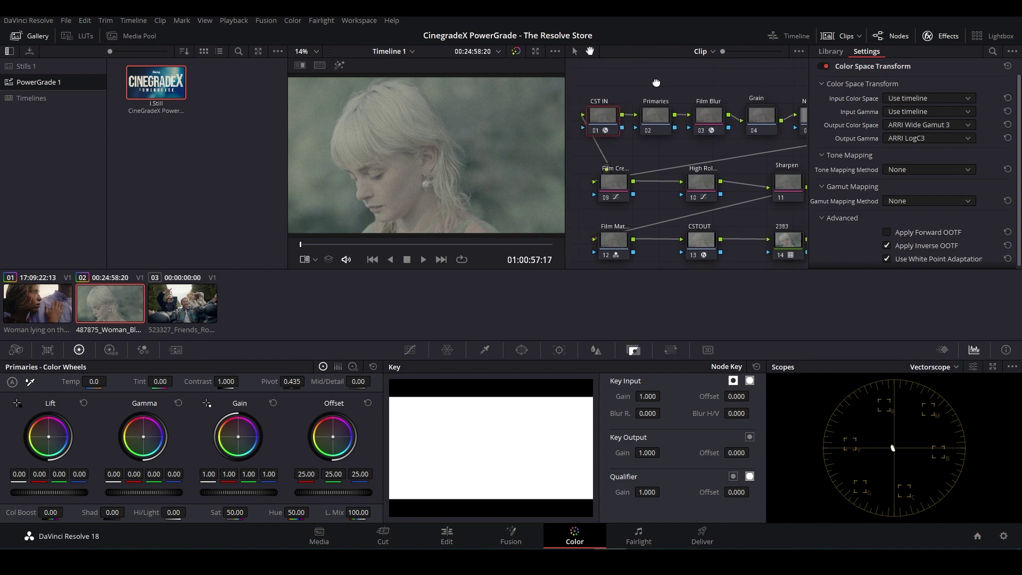
left_click(918, 98)
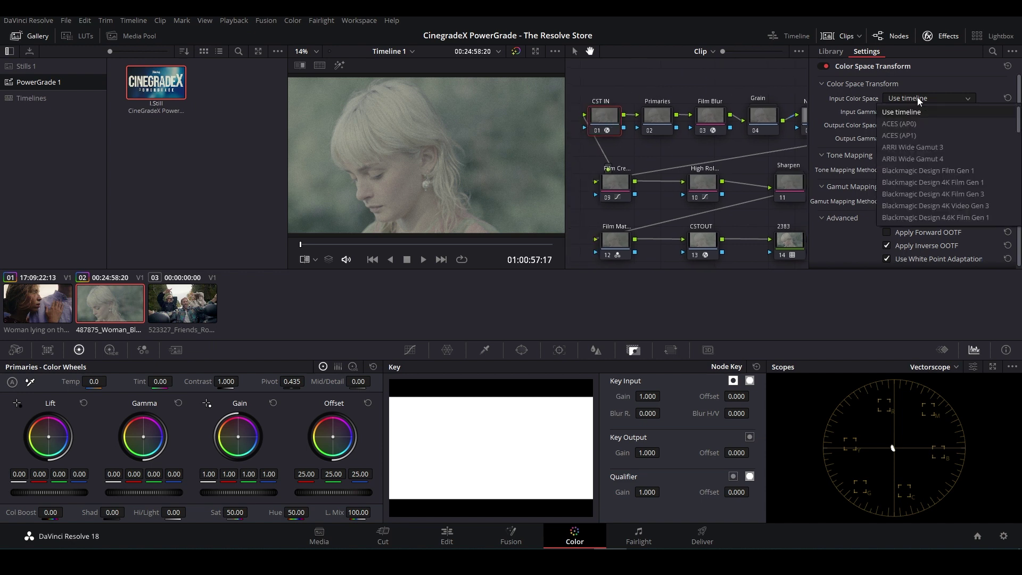
scroll(941, 142, "down", 6)
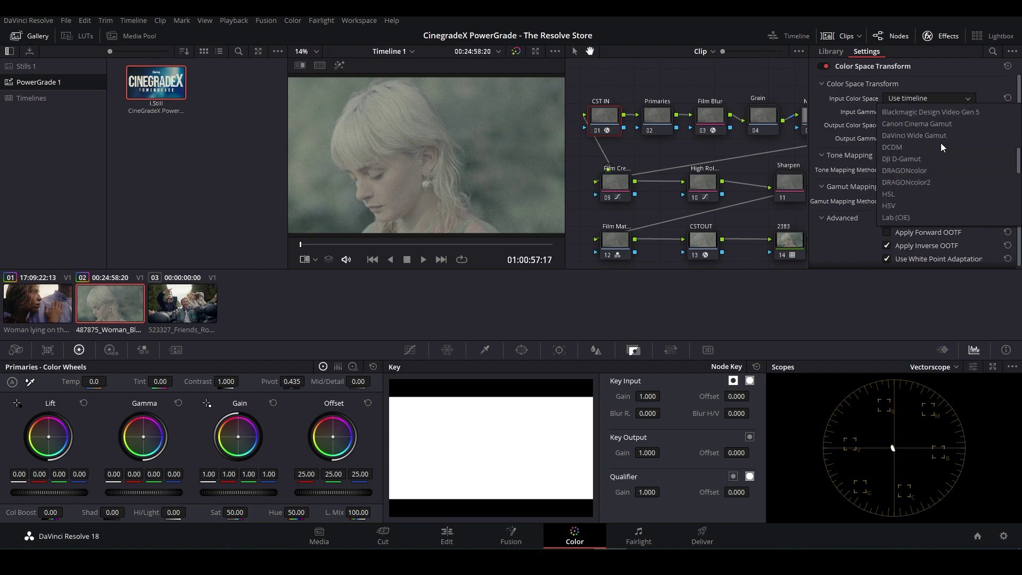
scroll(941, 142, "down", 3)
left_click(926, 168)
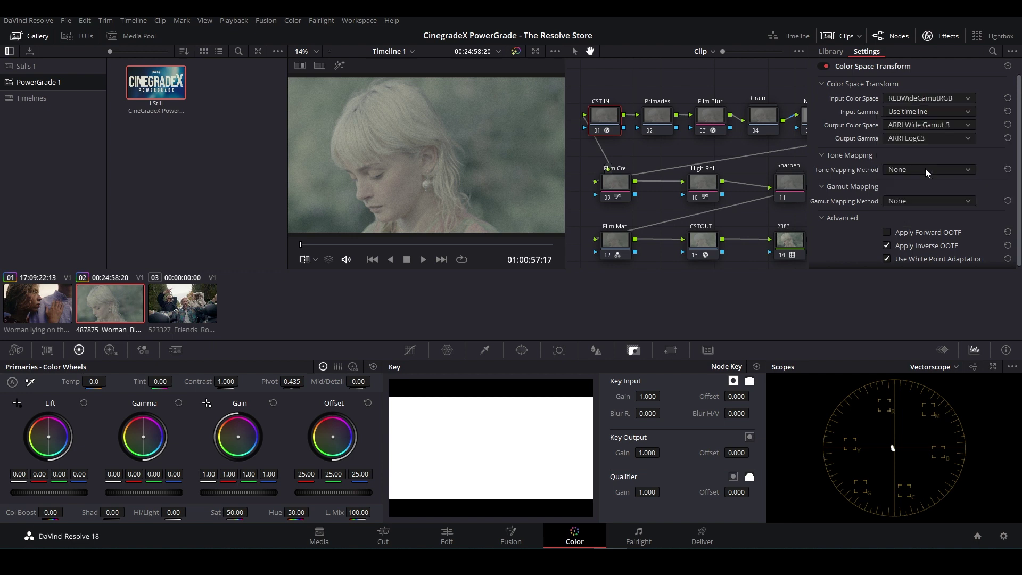
left_click(918, 111)
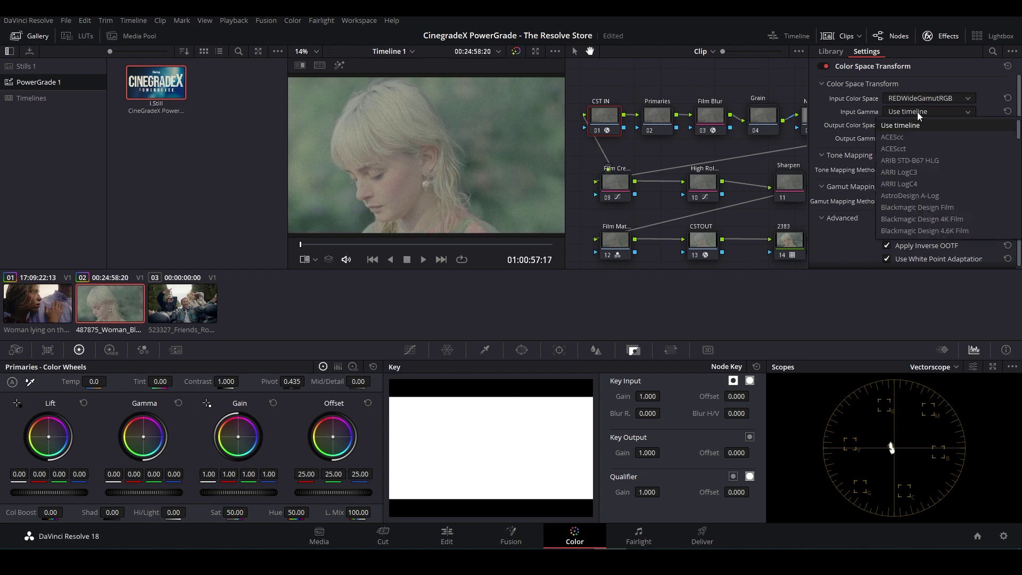
scroll(922, 157, "down", 6)
scroll(922, 157, "down", 5)
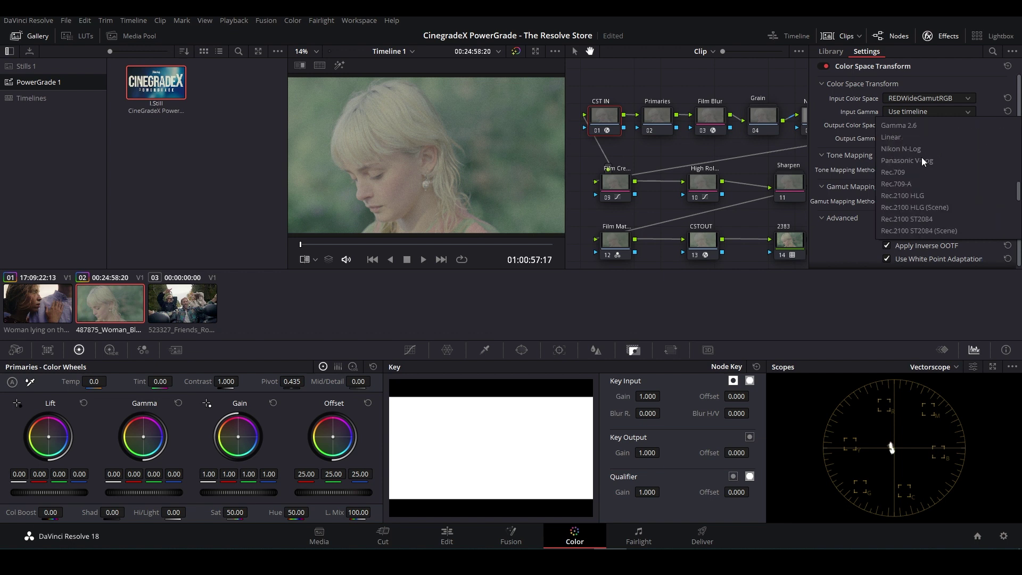
left_click(921, 196)
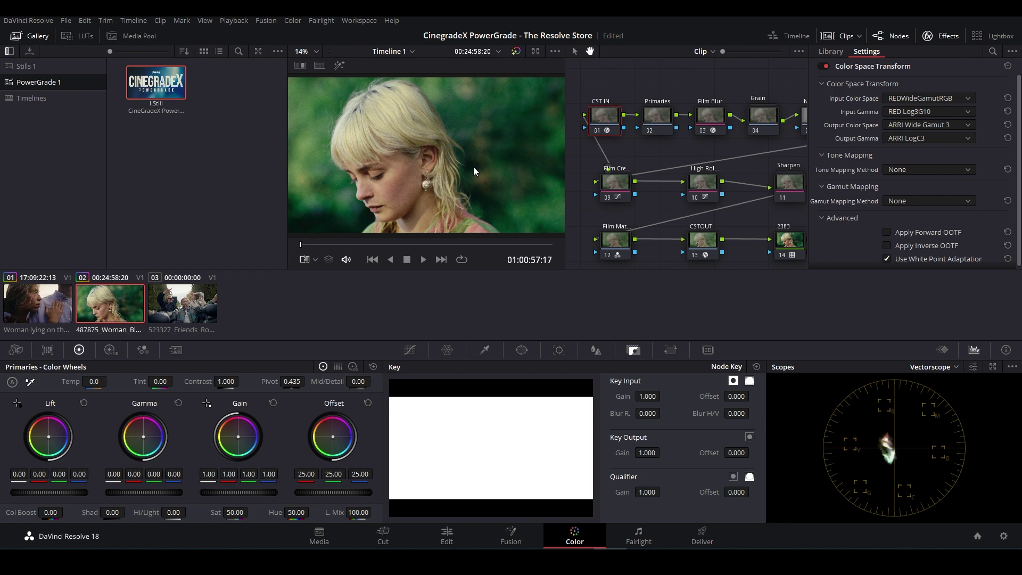
Step: Hide the effect settings to widen the node graph and bring up the Negative node's options
left_click_drag(675, 76, 673, 77)
left_click(940, 38)
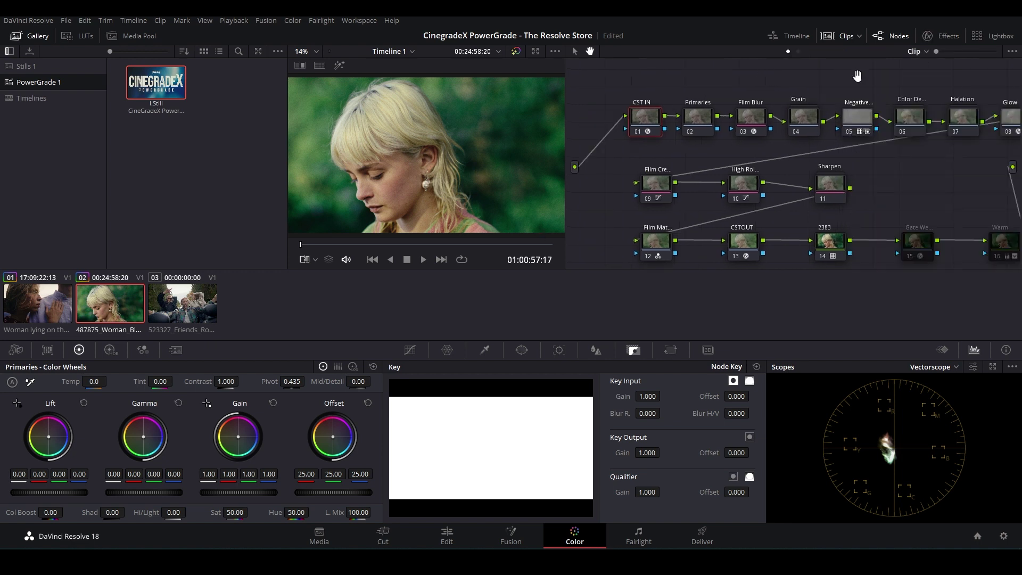
right_click(807, 111)
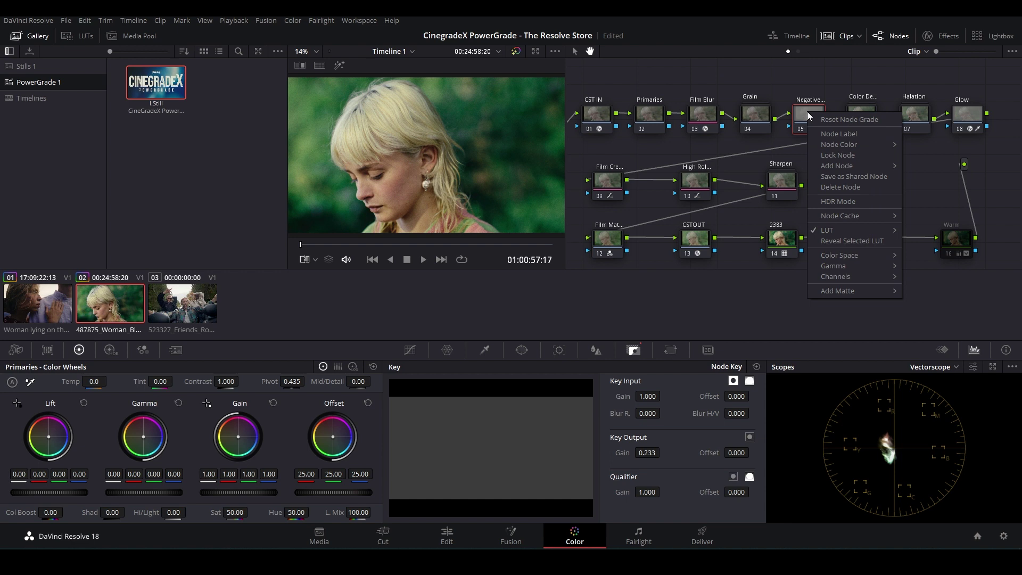
Step: Give the Negative node the Kodak Vision2 250D (5205) film LUT and nudge contrast up slightly
left_click(832, 241)
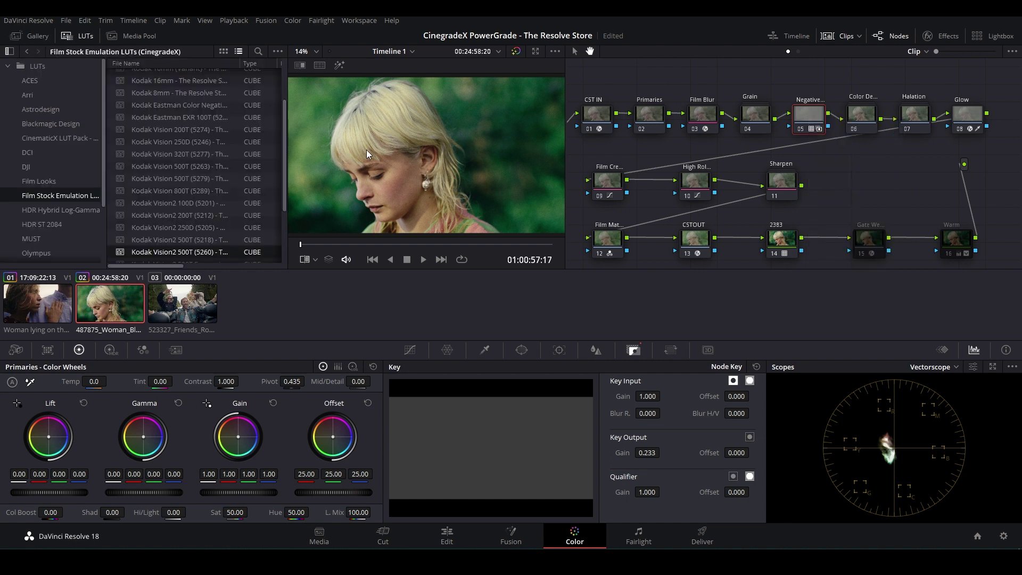
scroll(245, 183, "down", 2)
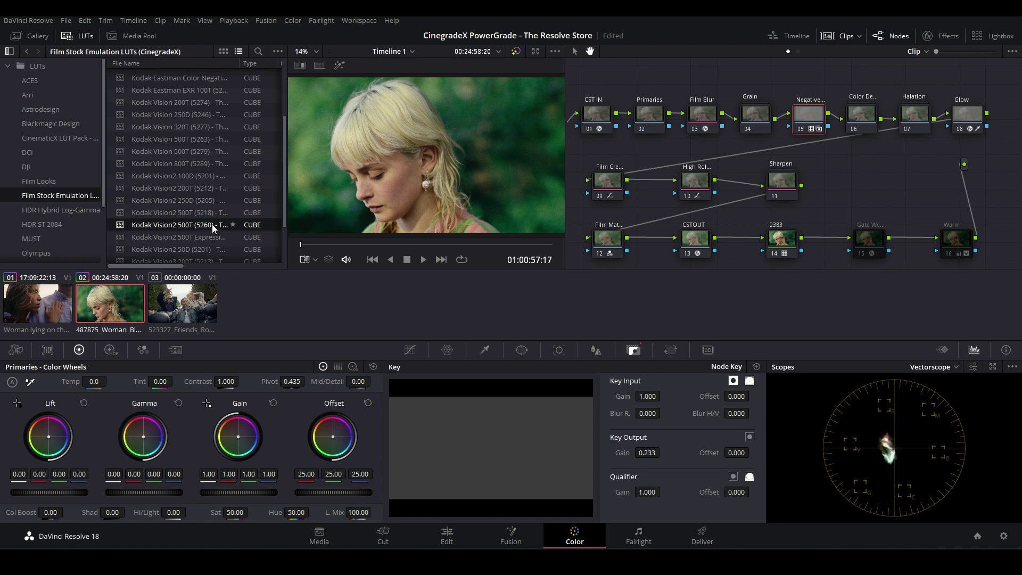
left_click(190, 212)
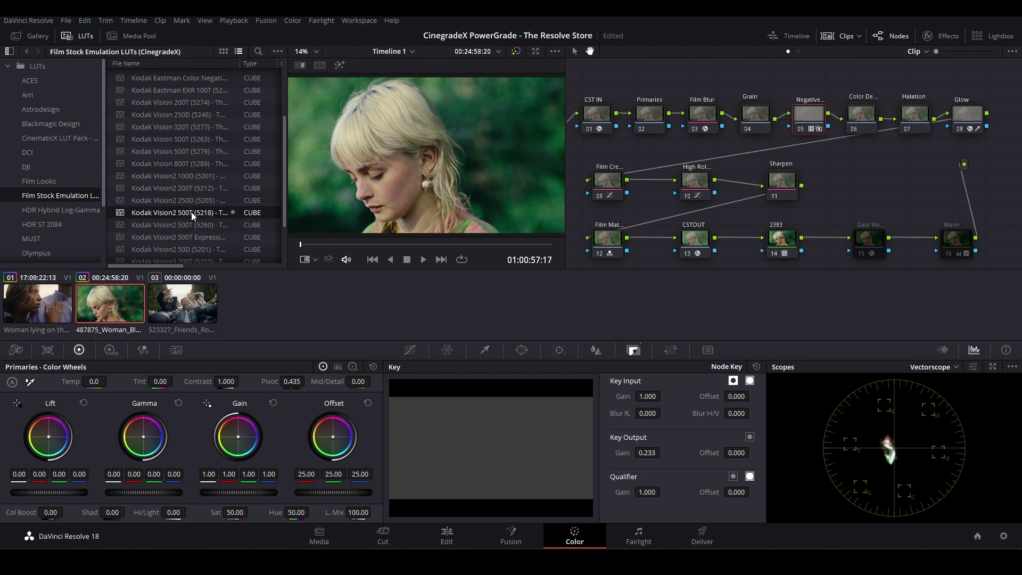
left_click(195, 166)
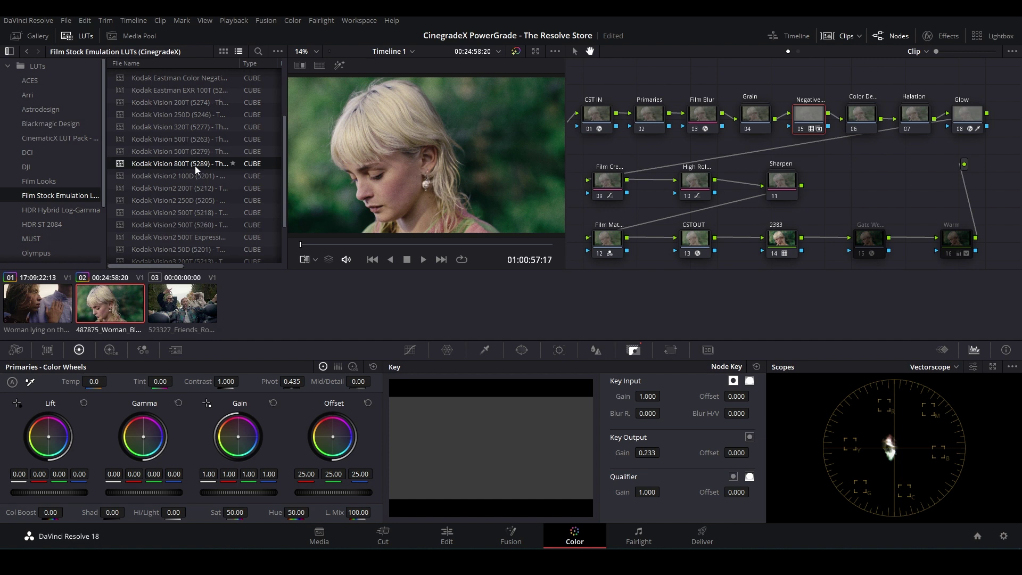
left_click(189, 199)
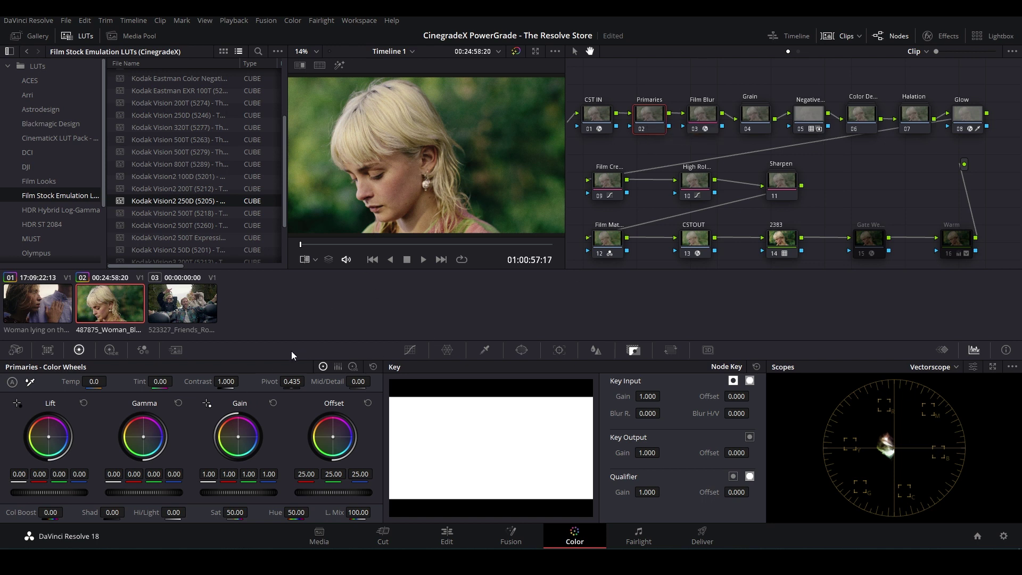
left_click_drag(240, 381, 242, 380)
Step: Set contrast to 1.084 and saturation to 51.60, then switch to the friends-in-the-car clip
left_click_drag(229, 380, 242, 381)
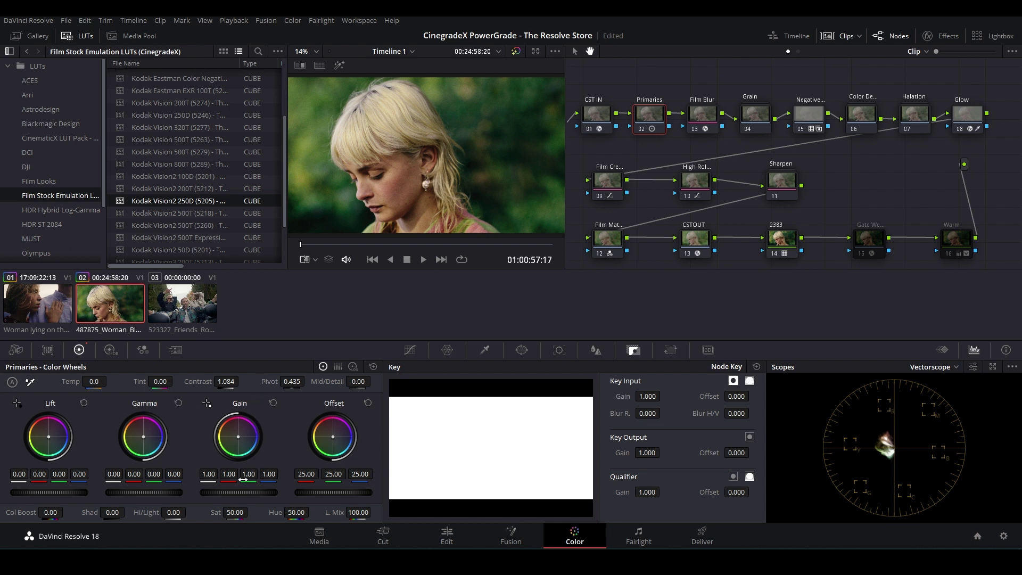
left_click_drag(251, 511, 251, 512)
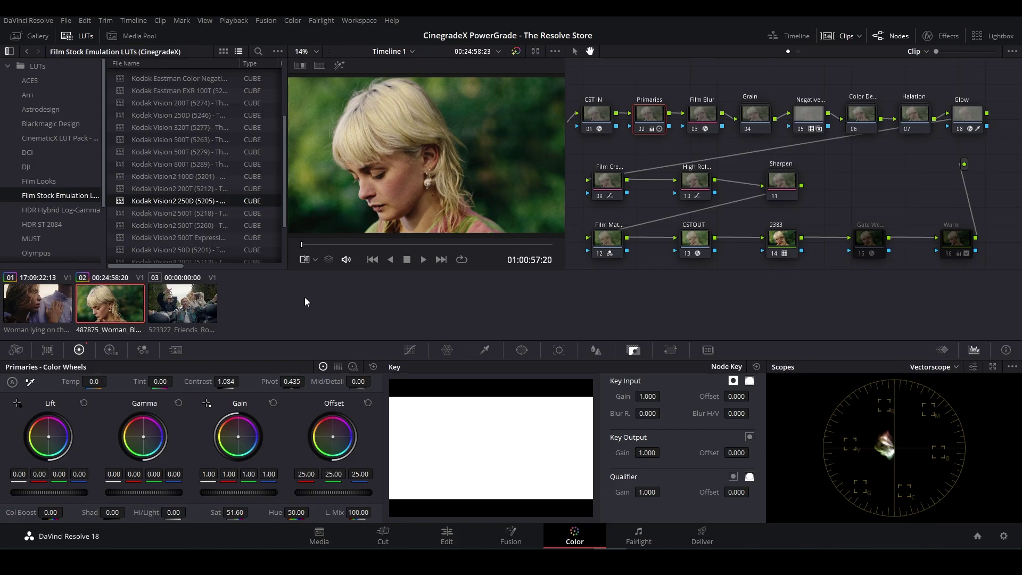
left_click(206, 298)
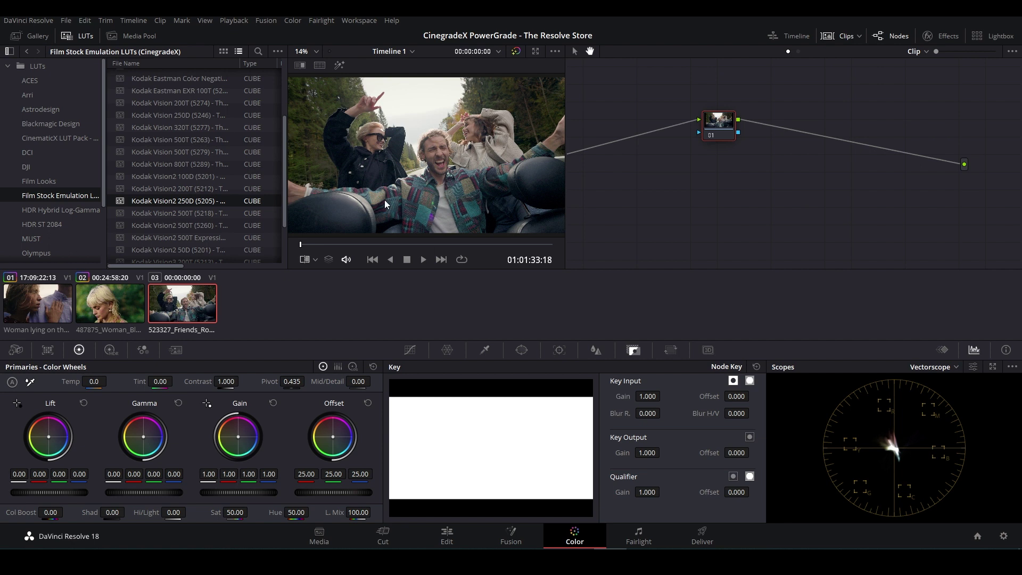
Step: Apply the CineGradeX PowerGrade node tree to the friends-in-the-car clip
left_click(43, 39)
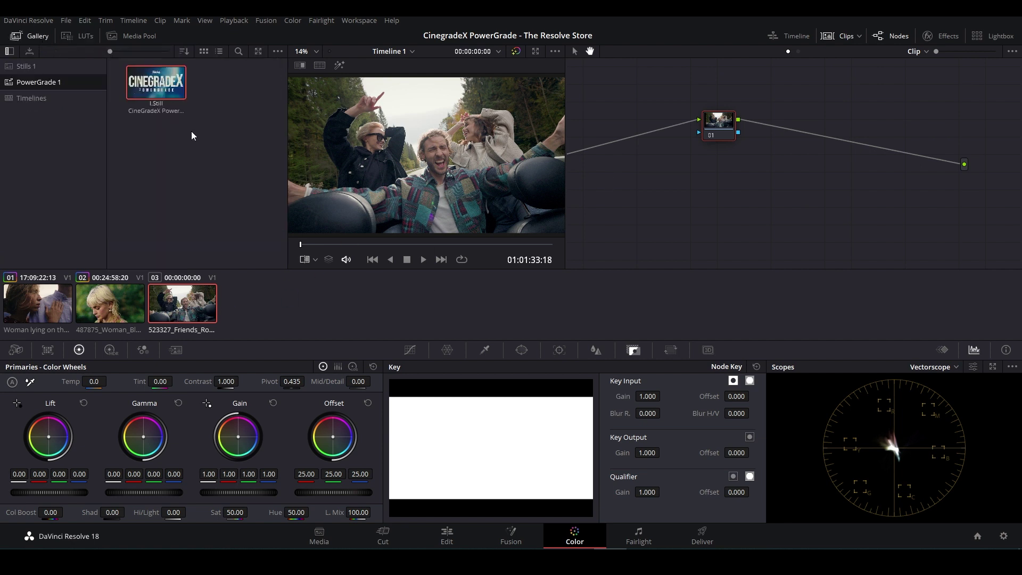
right_click(149, 90)
left_click(177, 124)
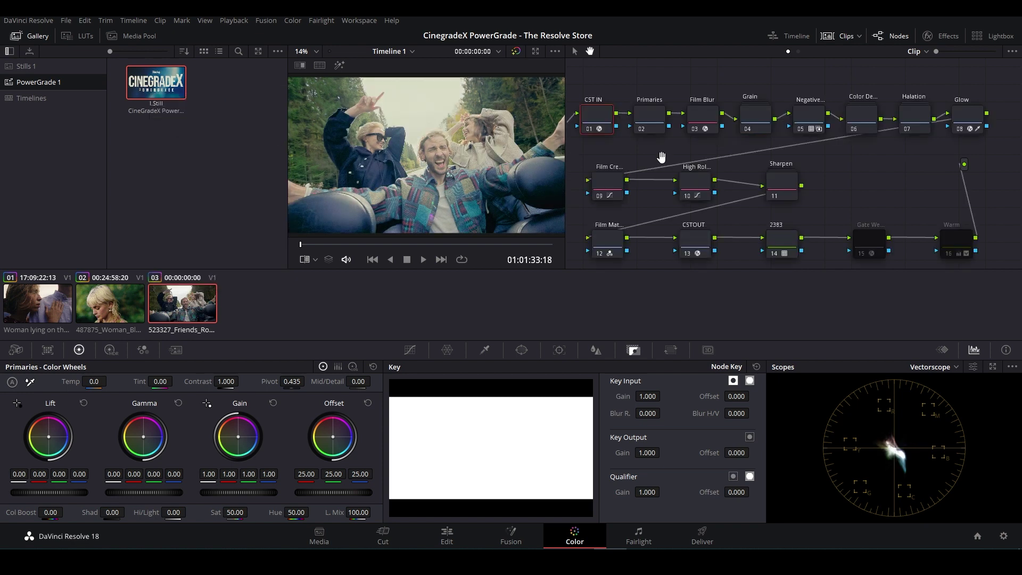
left_click_drag(659, 84, 671, 84)
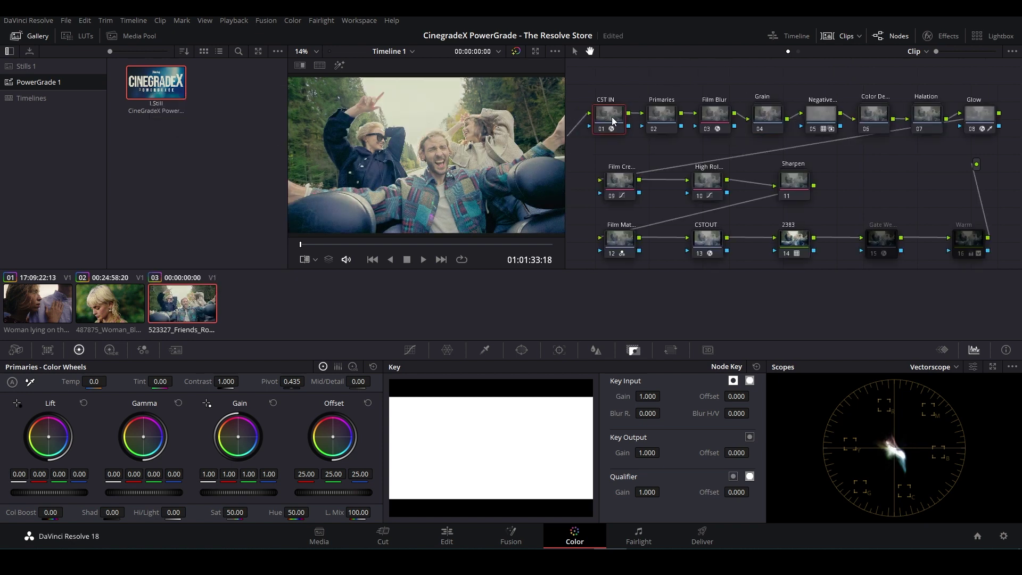
Step: Set the CST IN input colour space and input gamma both to Rec.709
left_click(943, 37)
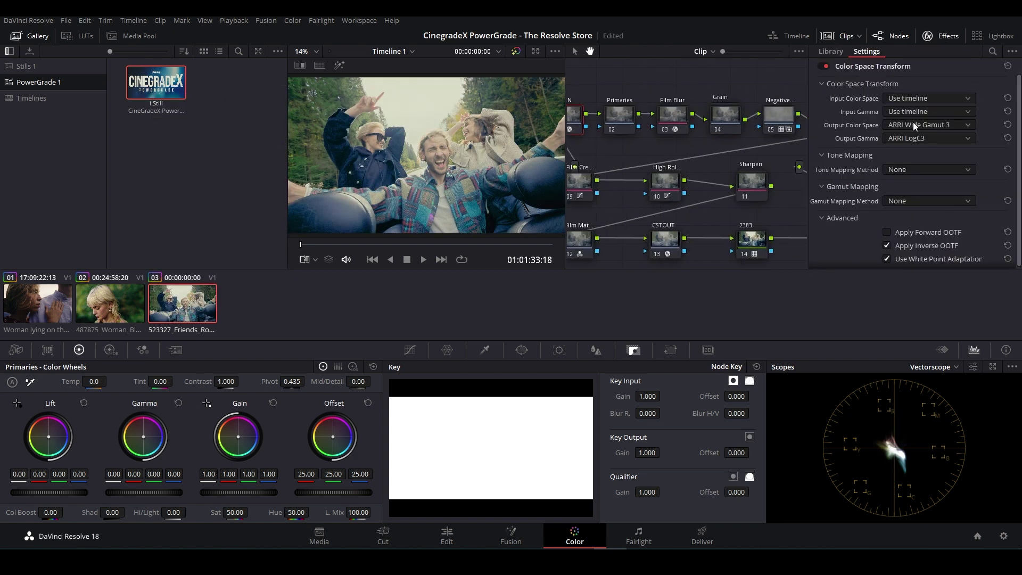
left_click(914, 99)
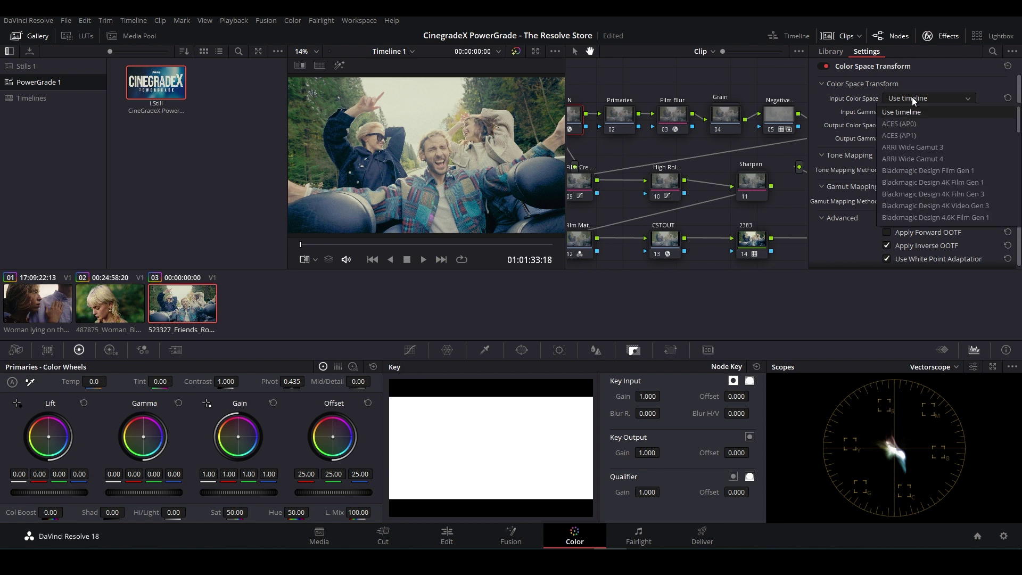
scroll(917, 154, "down", 10)
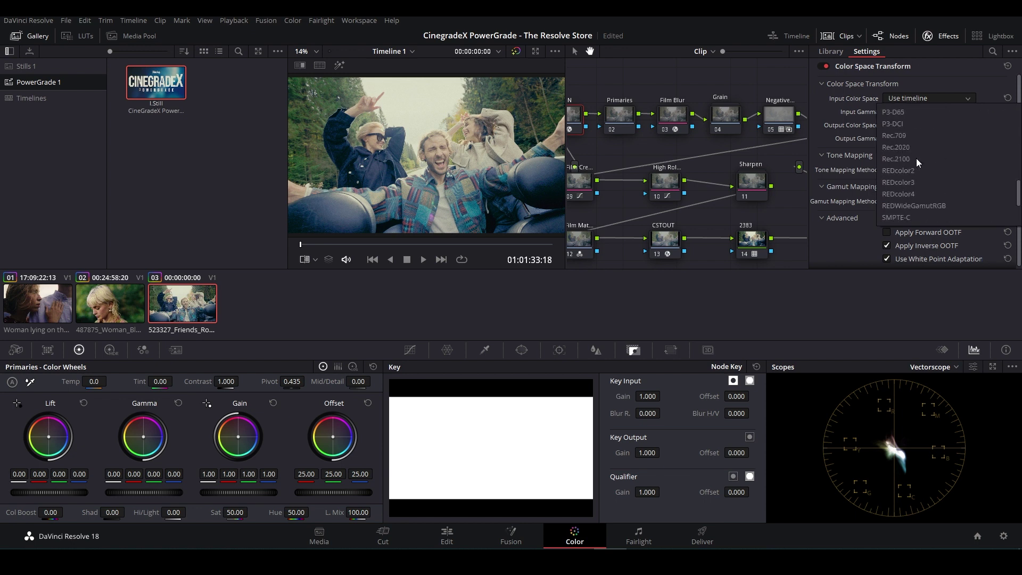
left_click(904, 136)
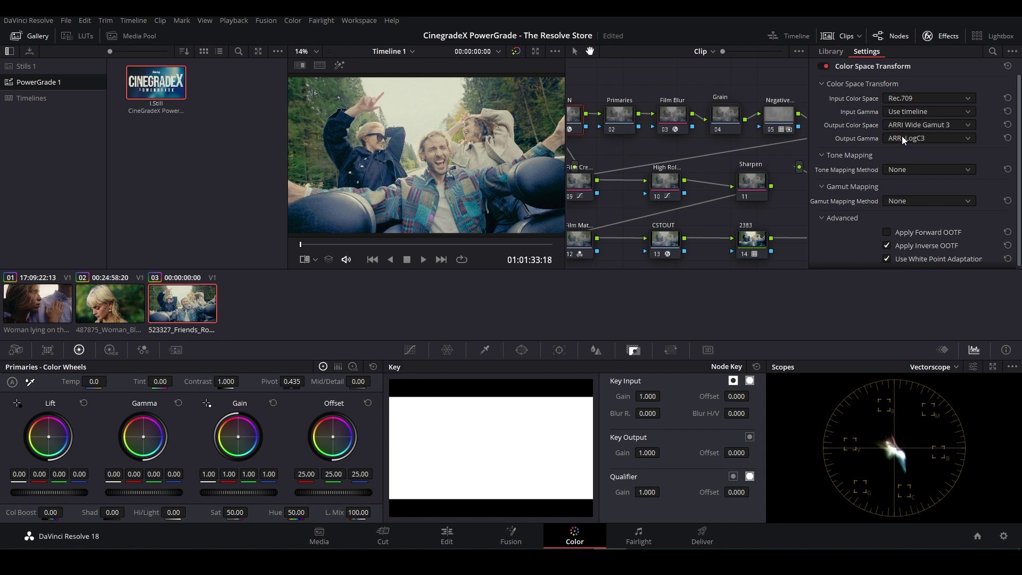
left_click(910, 112)
scroll(919, 158, "down", 6)
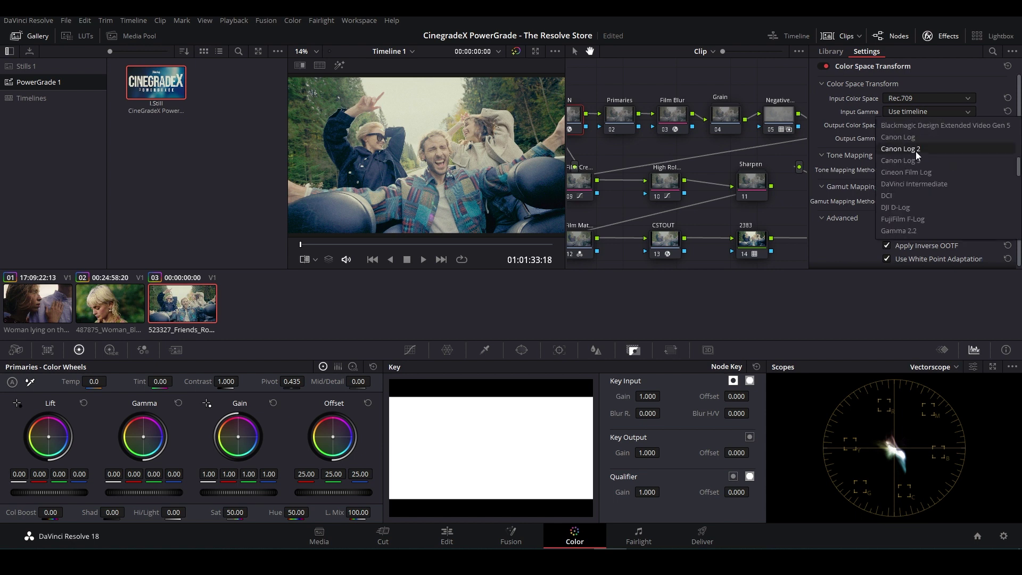
left_click(900, 172)
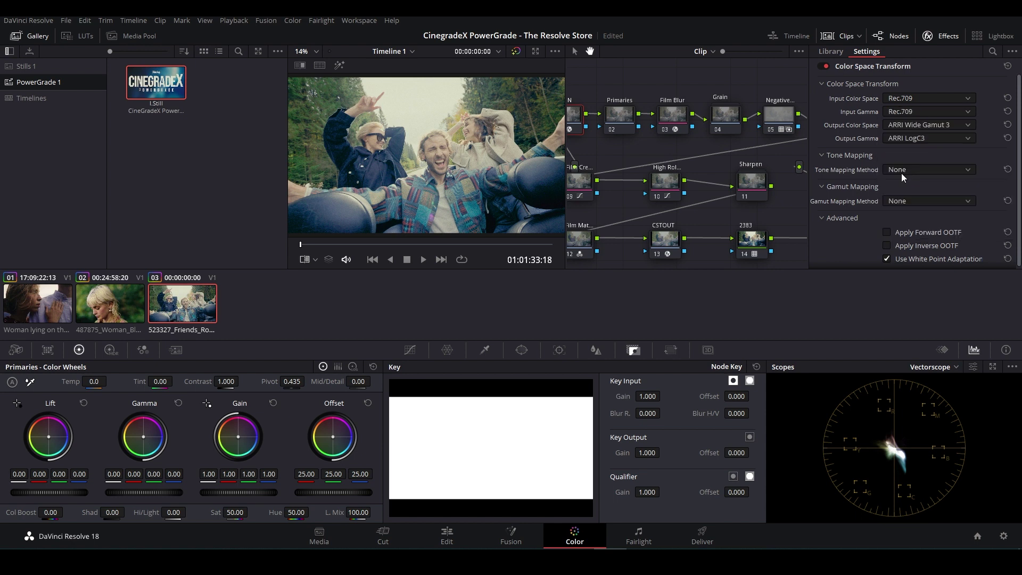
Step: On the Primaries node, raise contrast to 1.022 and saturation to 57.00
scroll(781, 135, "left", 1)
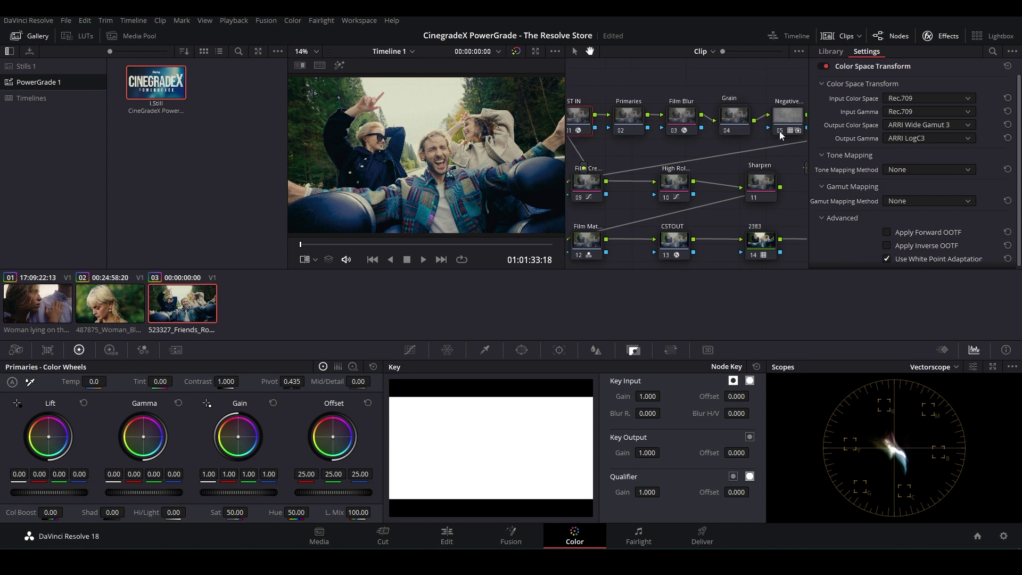
scroll(645, 91, "left", 1)
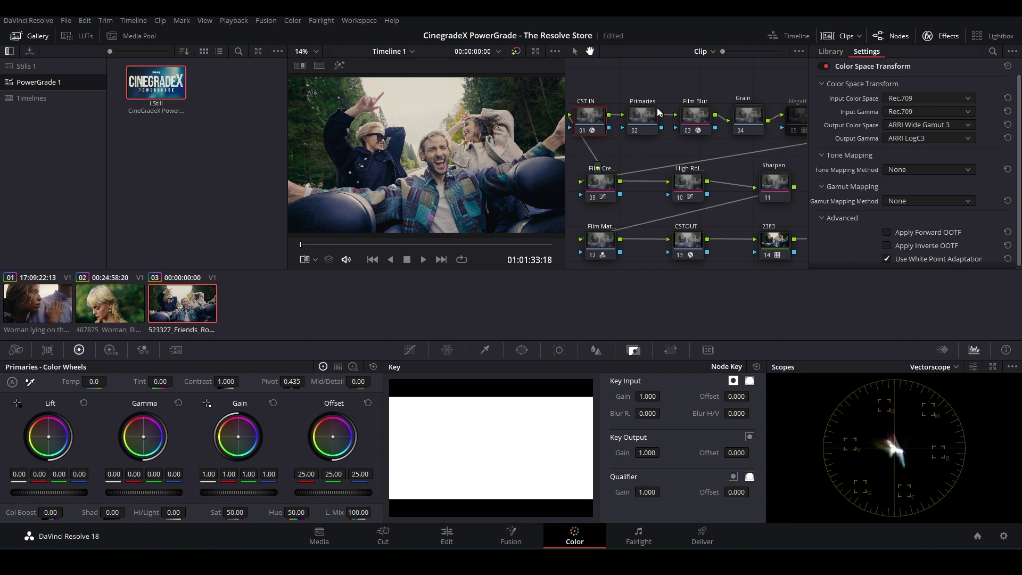
left_click(641, 116)
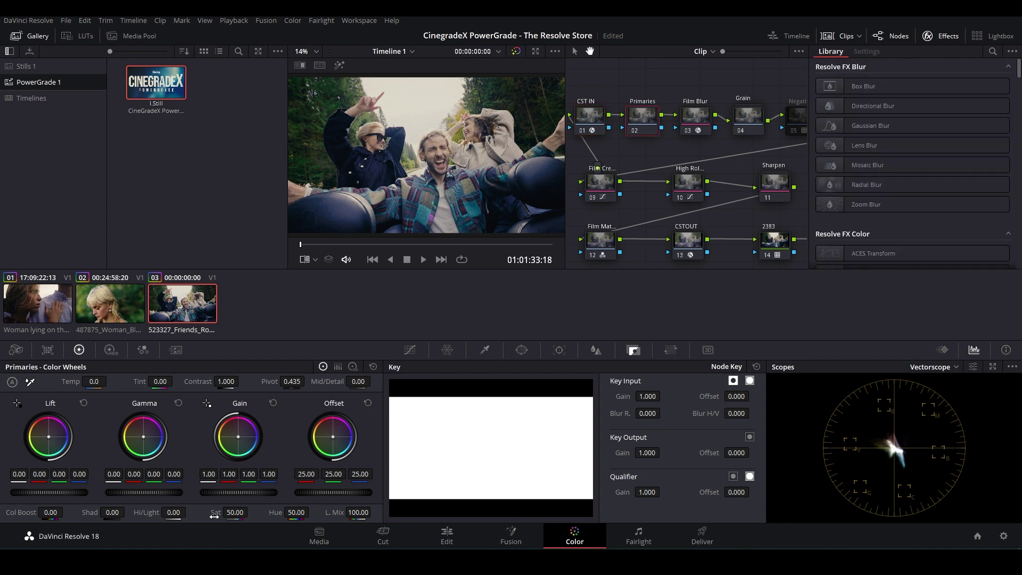
scroll(251, 513, "up", 3)
scroll(241, 380, "up", 2)
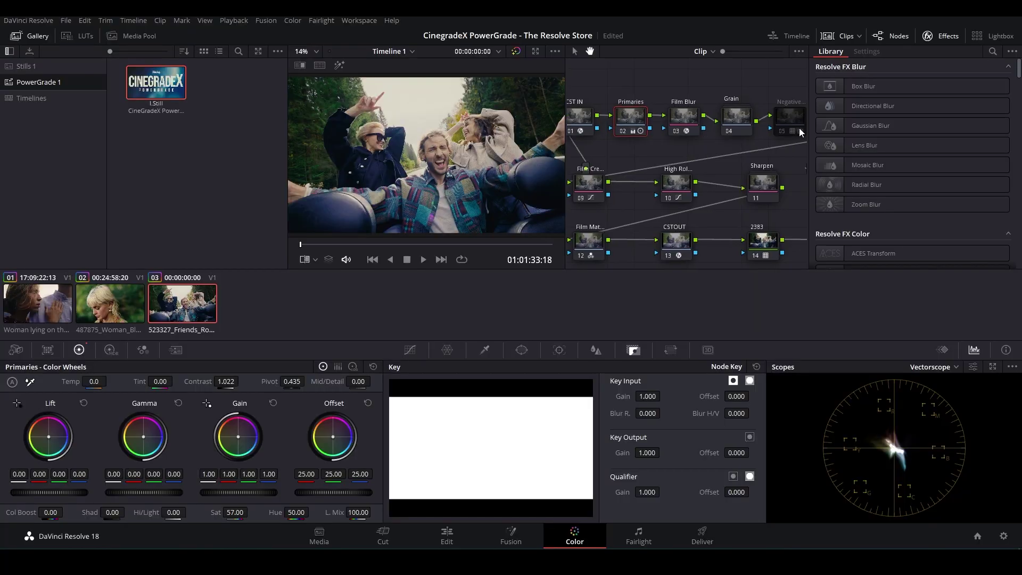
Step: Re-enable the Negative node and reveal its selected LUT in the LUT browser
left_click(783, 131)
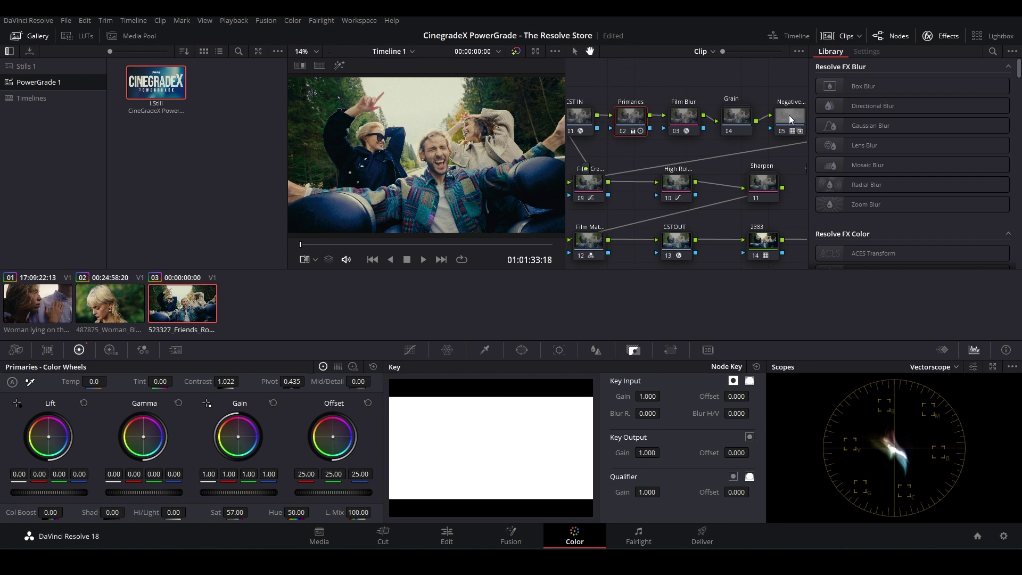
right_click(787, 119)
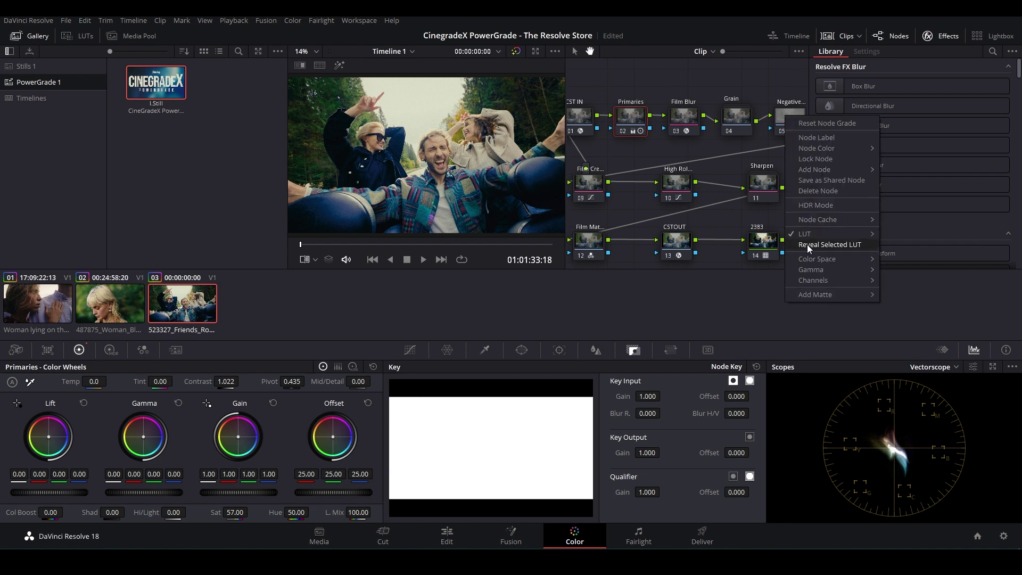
mouse_move(808, 240)
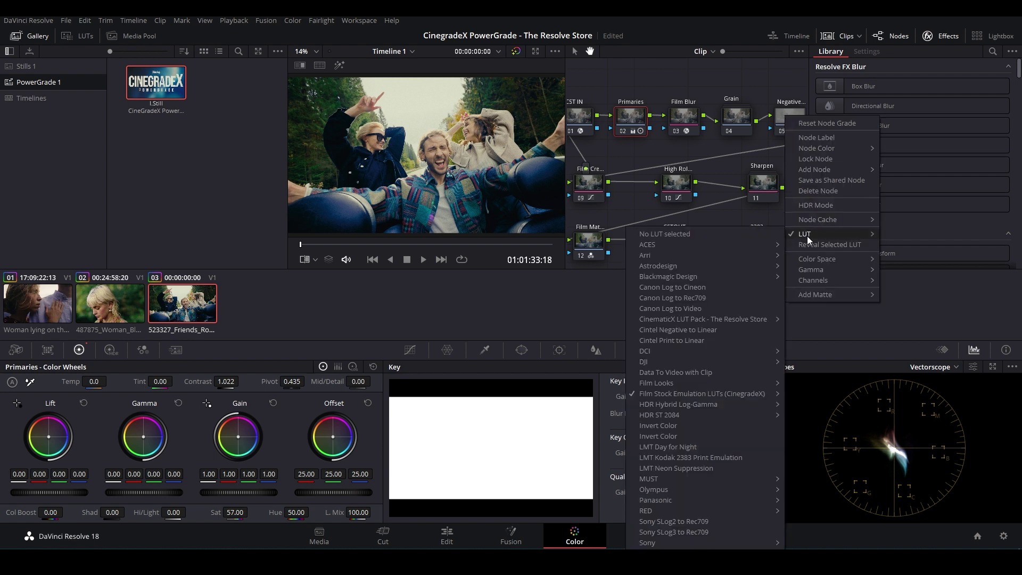
left_click(820, 245)
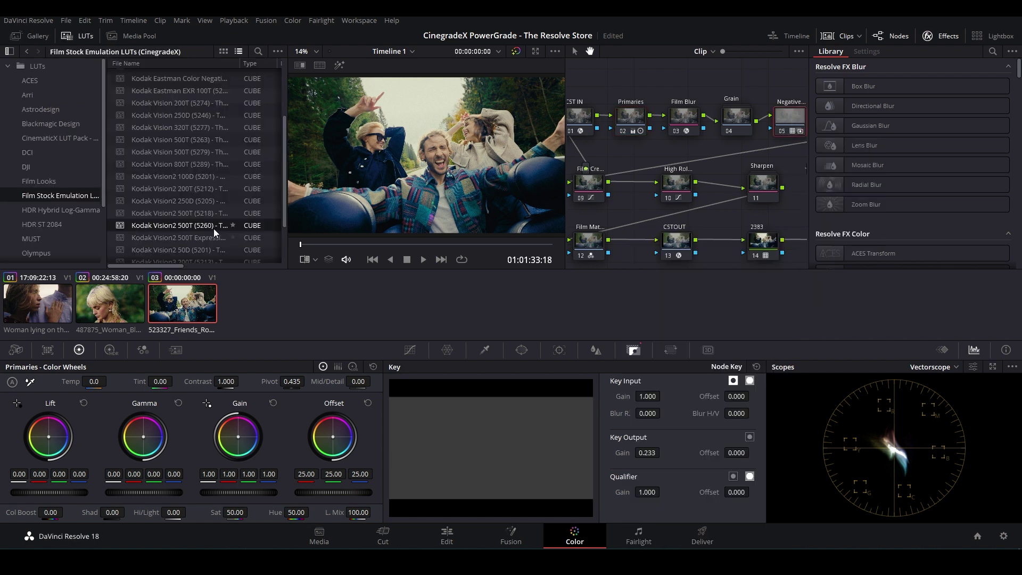
Step: Try Kodak Vision film-stock LUTs on it, including 250D (5205), 200T (5212) and 500T (5279)
left_click(188, 203)
left_click(188, 190)
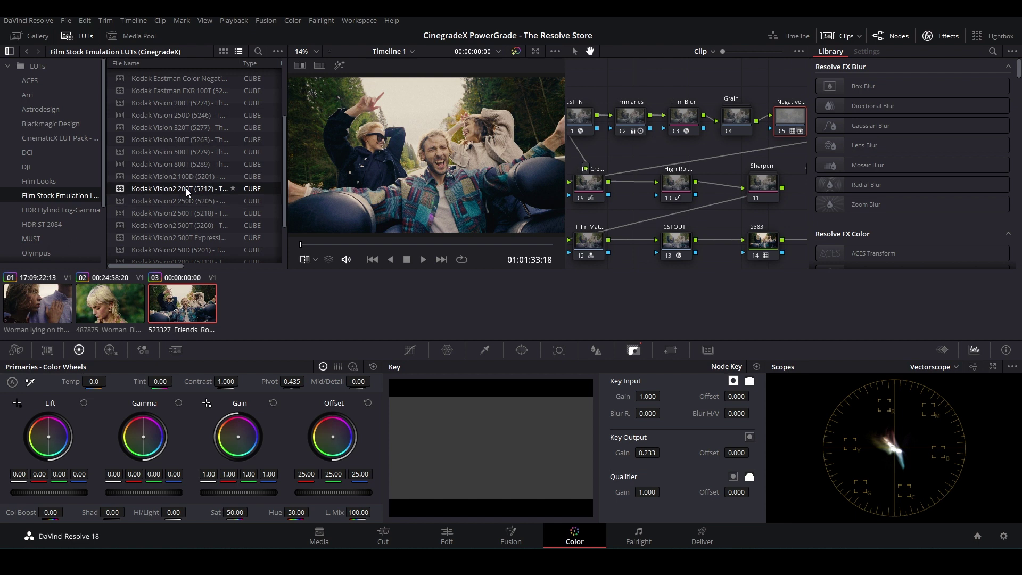
scroll(211, 217, "down", 2)
scroll(211, 217, "down", 2)
scroll(208, 213, "up", 2)
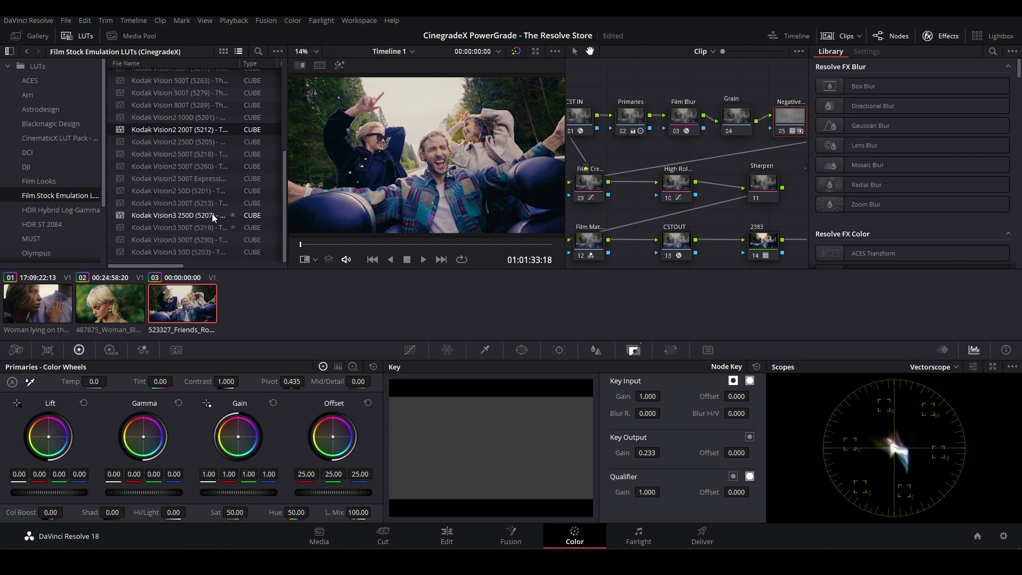
scroll(204, 209, "up", 2)
left_click(192, 148)
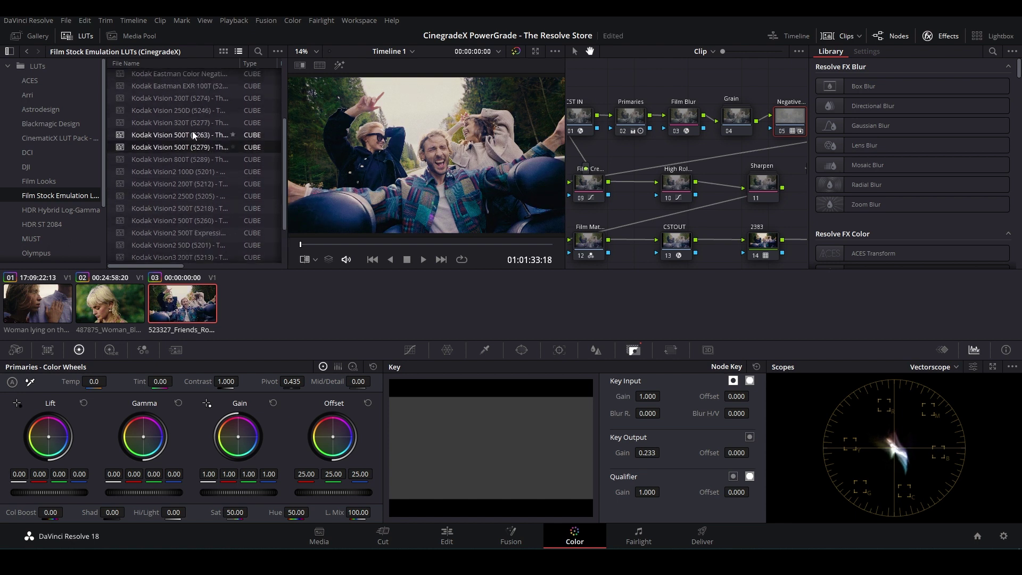
left_click(188, 124)
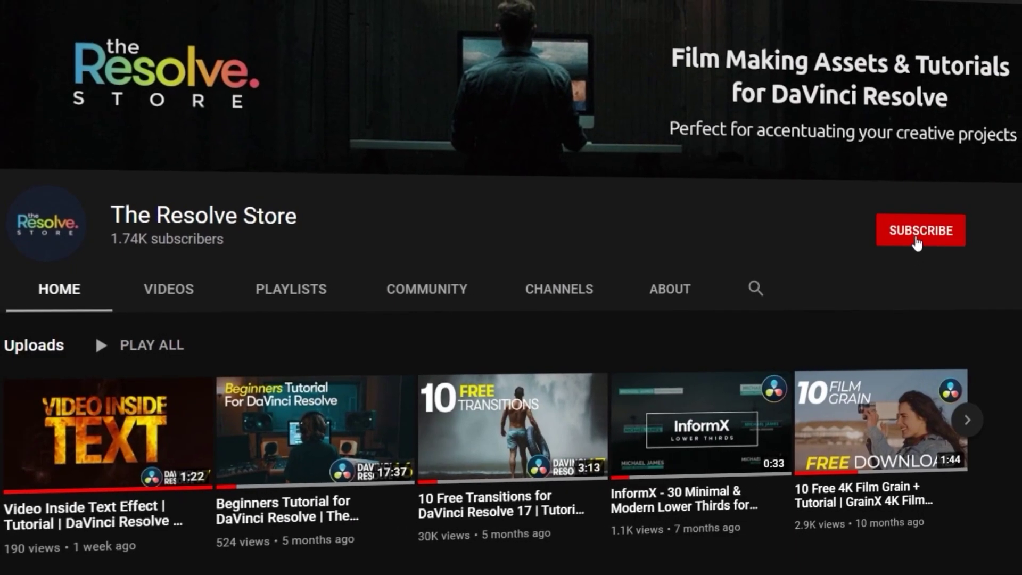
Step: Subscribe to The Resolve Store using the red SUBSCRIBE button on its channel page
left_click(922, 235)
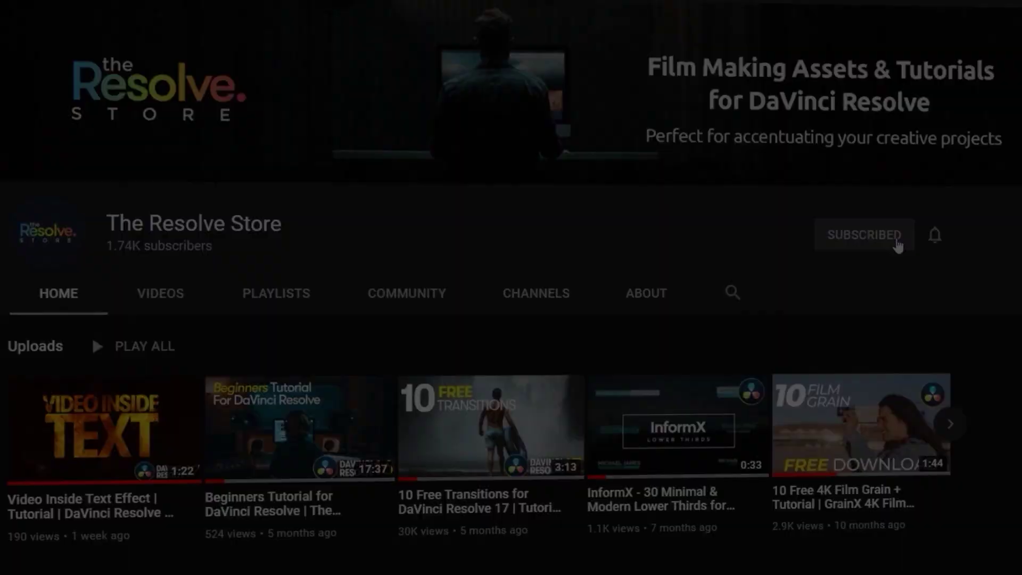